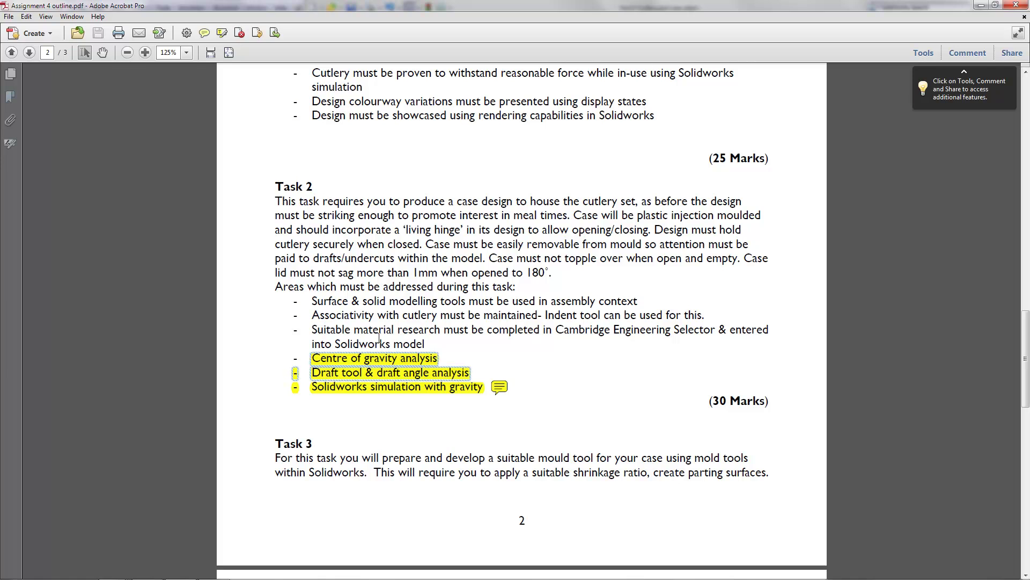
# Step: Highlight the 180° opening angle in the Task 2 lid requirement of the brief, and switch to SolidWorks
pyautogui.click(378, 291)
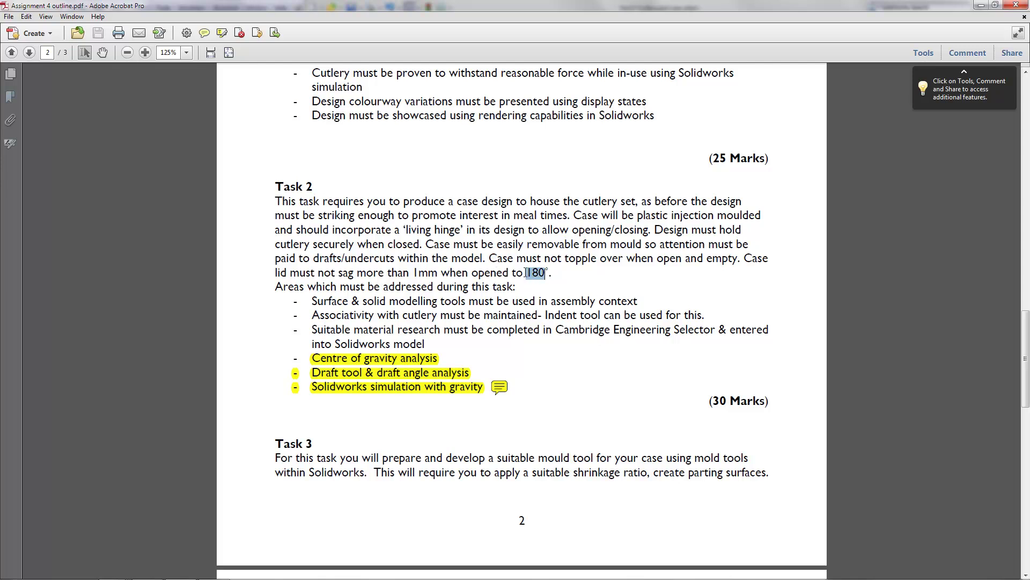
pyautogui.moveTo(242, 577)
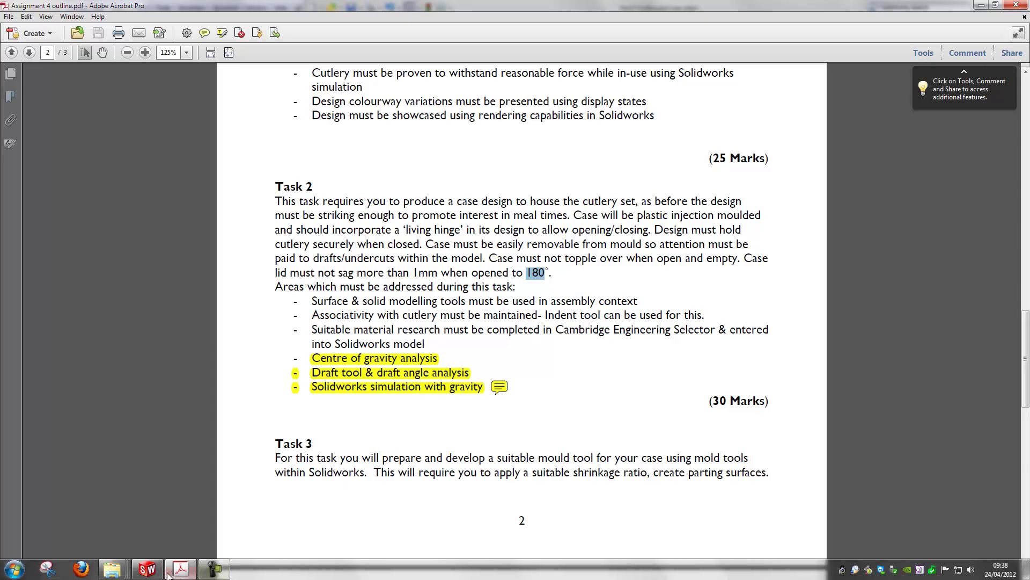
pyautogui.click(148, 569)
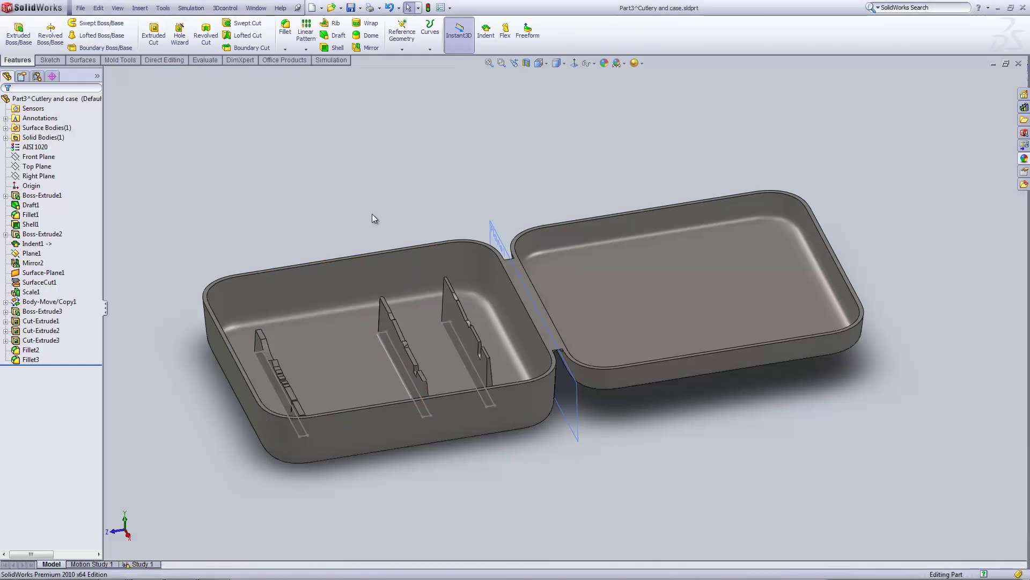
# Step: Examine the opened cutlery case from the side, from below and at an angle, including the hinge and the lid's underside
pyautogui.hotkey('ctrl', '4')
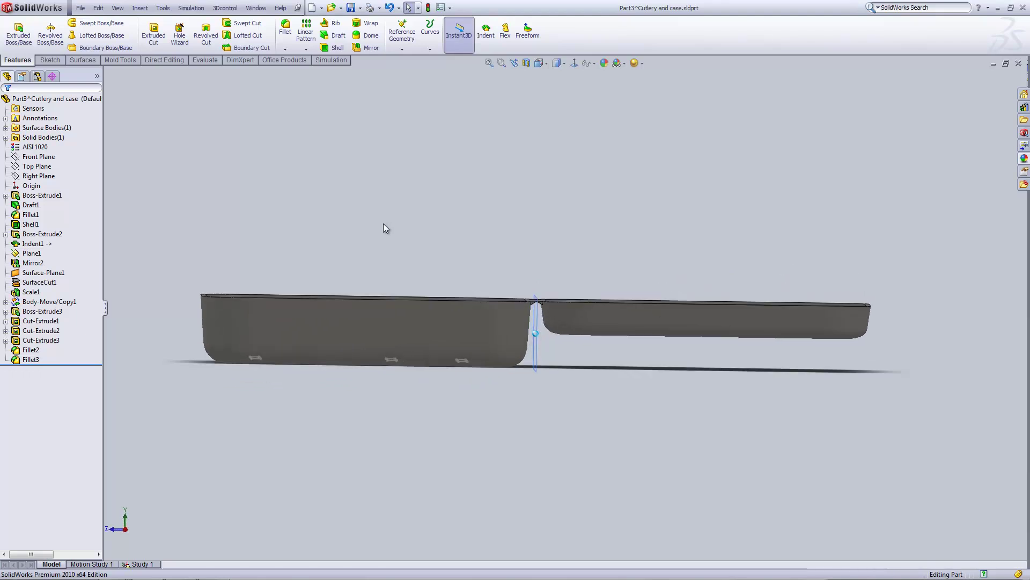
pyautogui.hotkey('ctrl', '5')
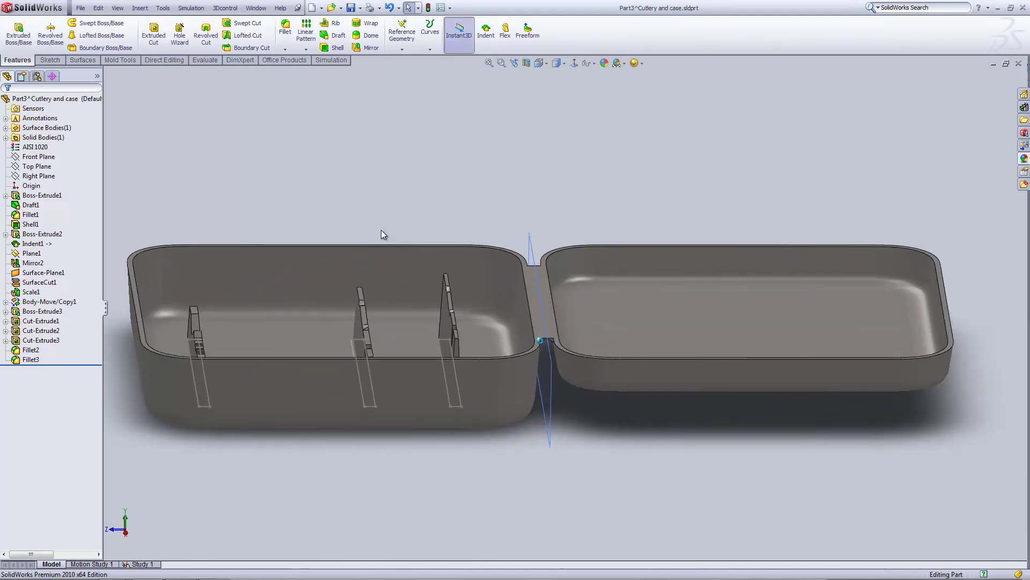
pyautogui.hotkey('ctrl', '7')
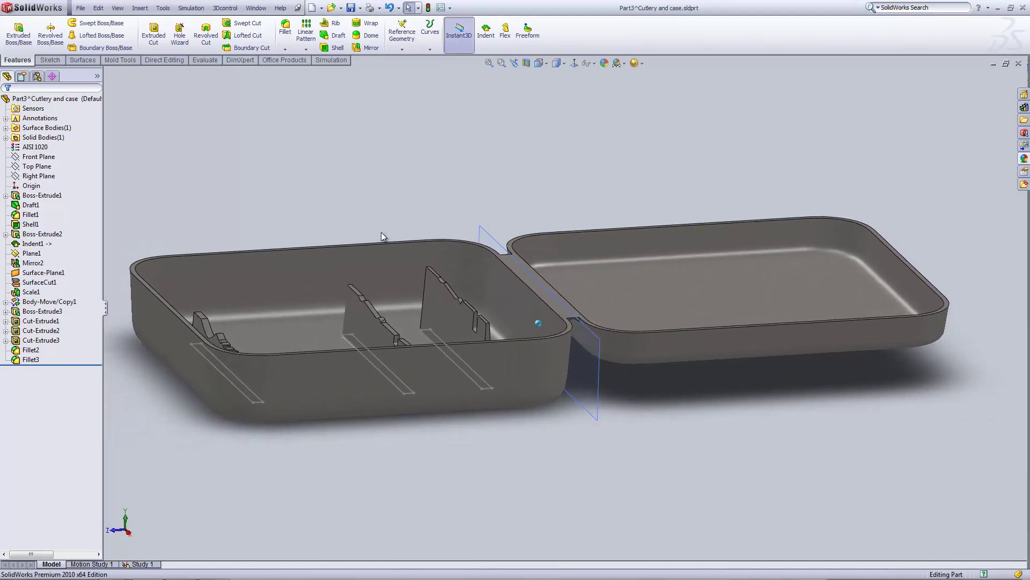
pyautogui.hotkey('ctrl', '1')
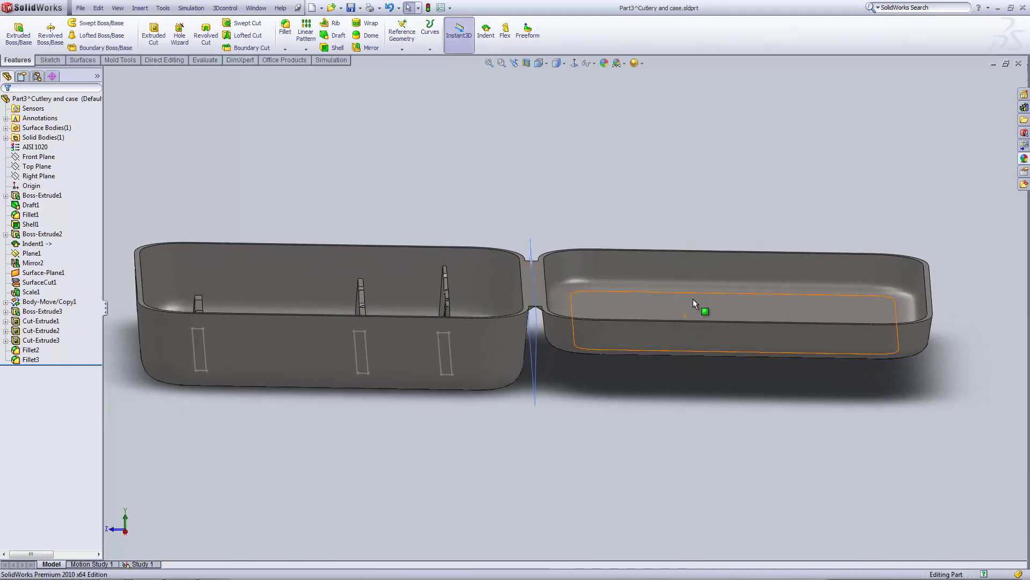
pyautogui.press('Up')
pyautogui.press('Up')
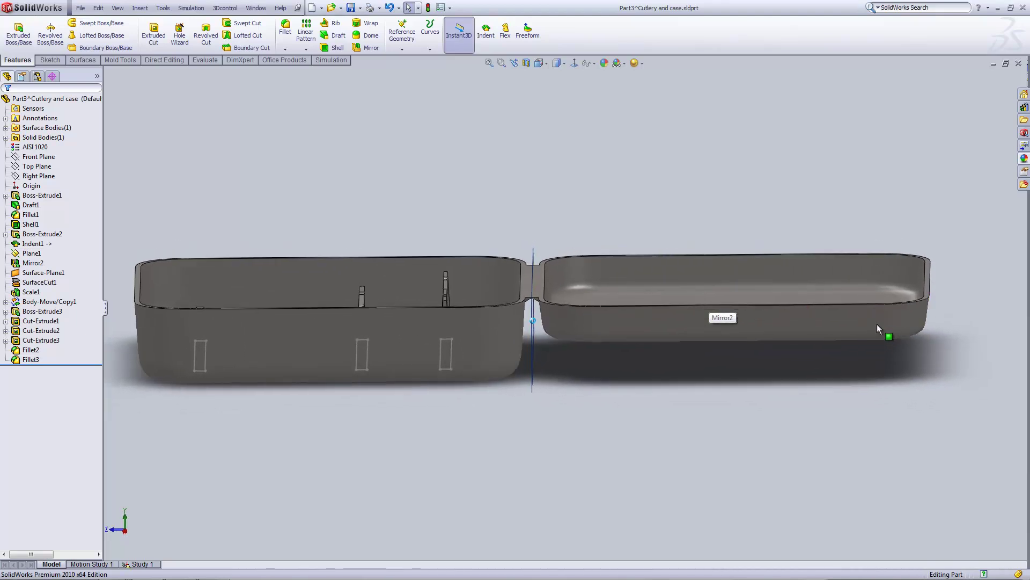
pyautogui.press('Up')
pyautogui.press('Up')
pyautogui.click(847, 272)
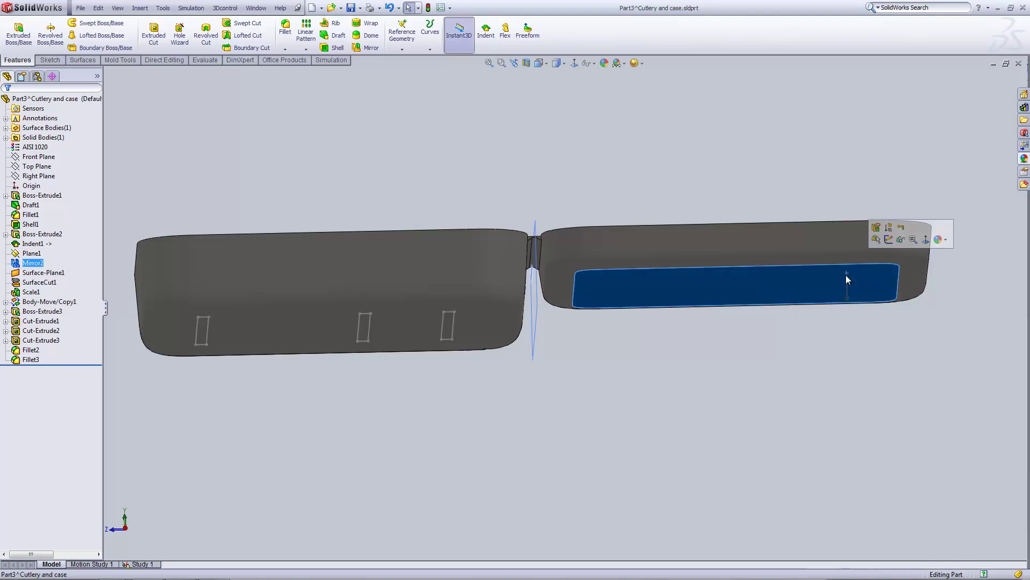
pyautogui.press('Up')
pyautogui.press('Up')
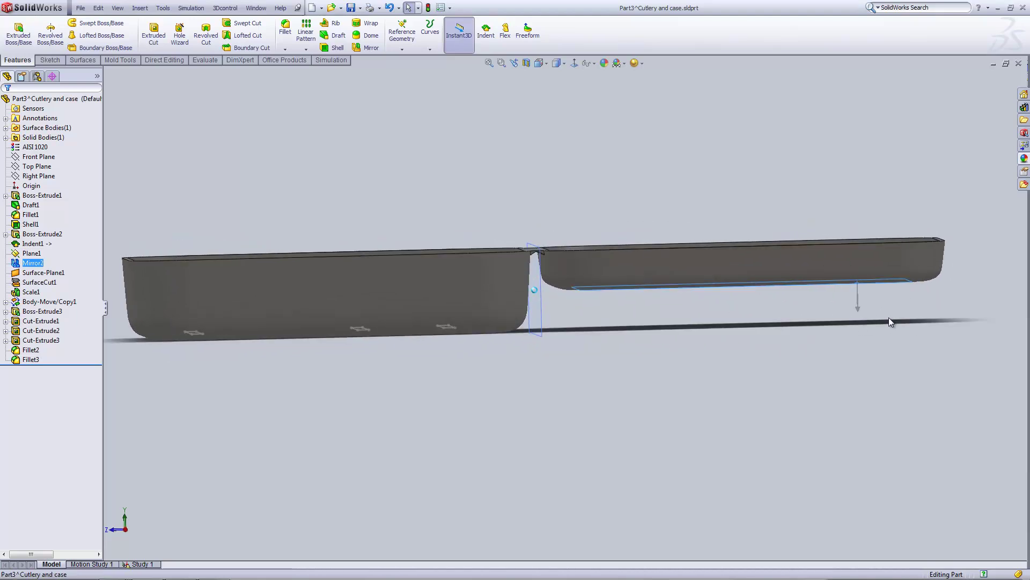
pyautogui.press('Down')
pyautogui.press('Down')
pyautogui.press('Down')
pyautogui.press('Down')
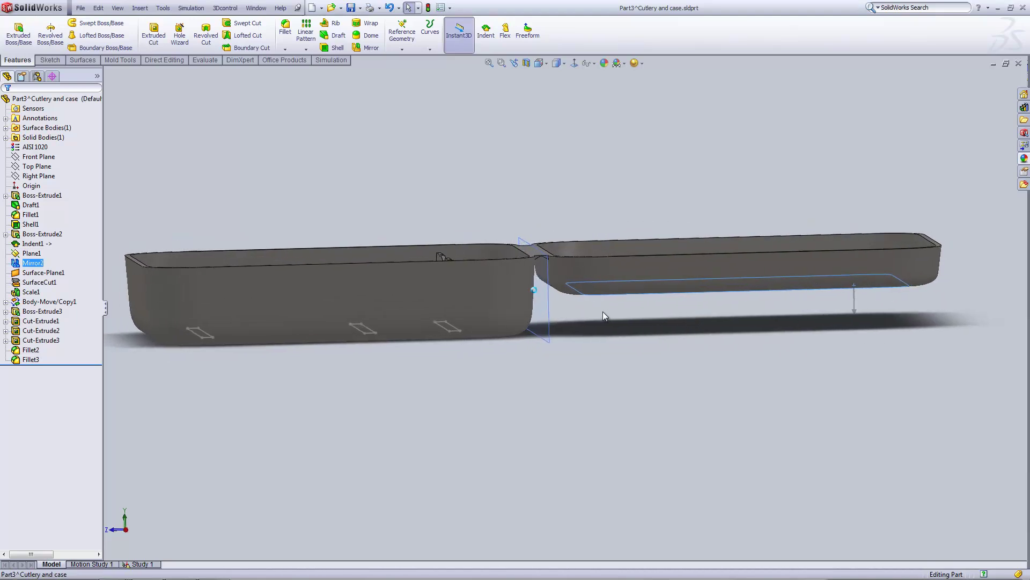
pyautogui.press('Down')
pyautogui.press('Down')
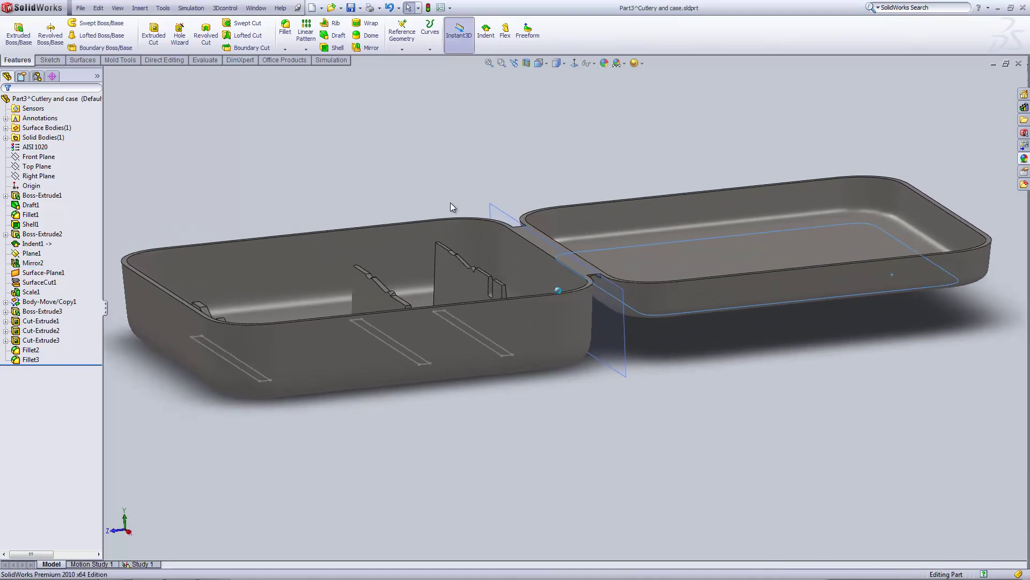
pyautogui.press('Down')
pyautogui.press('Down')
pyautogui.press('Down')
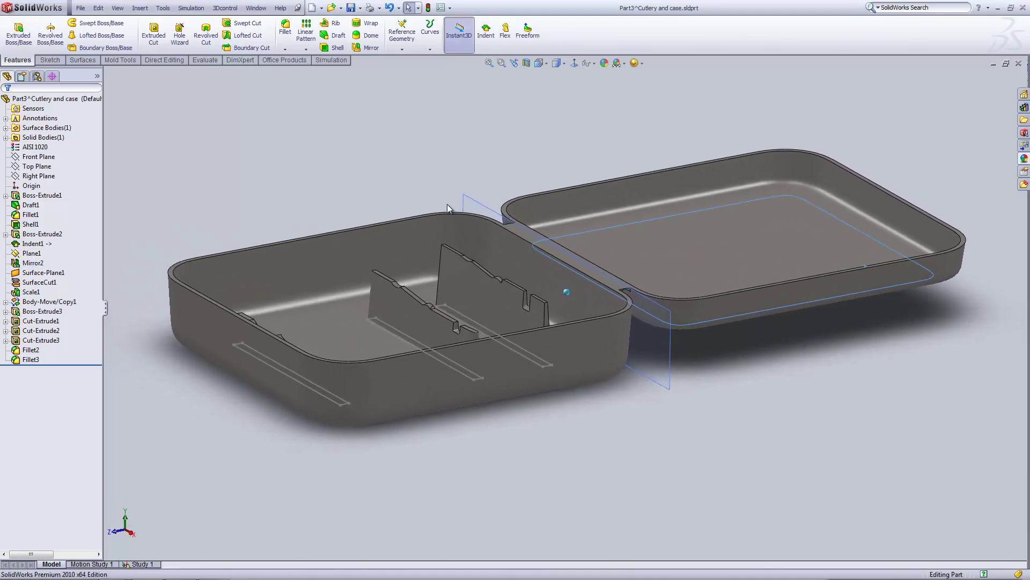
pyautogui.press('Left')
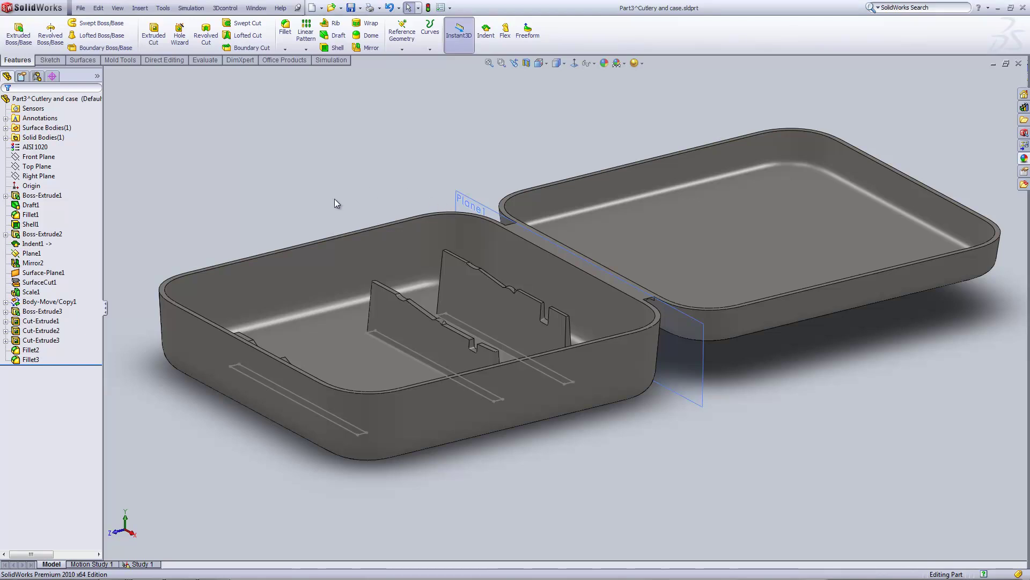
pyautogui.moveTo(318, 166); pyautogui.dragTo(355, 264, button='middle')
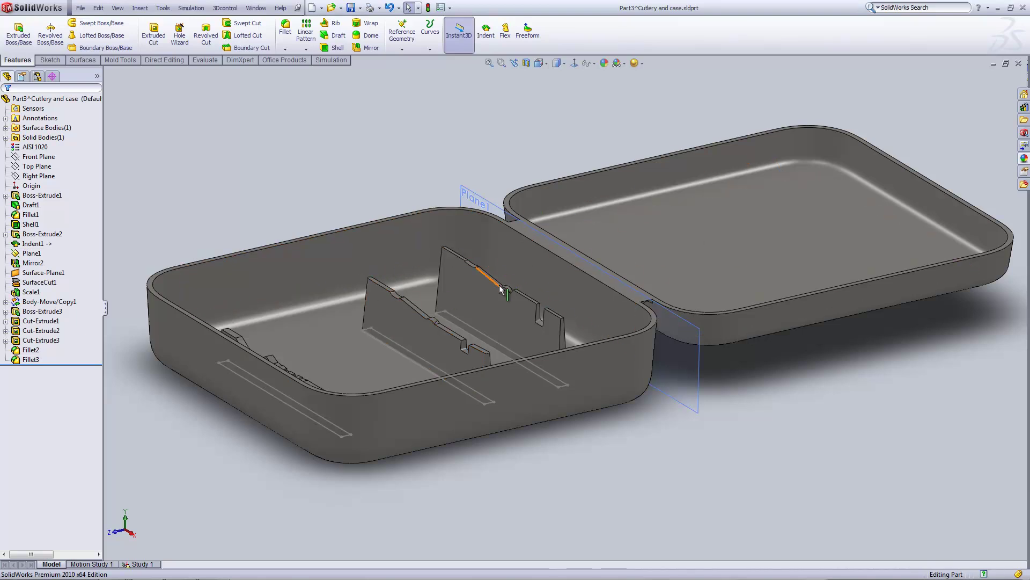
# Step: Assign PP Homopolymer from the Plastics category as the material of the case part
pyautogui.rightClick(43, 101)
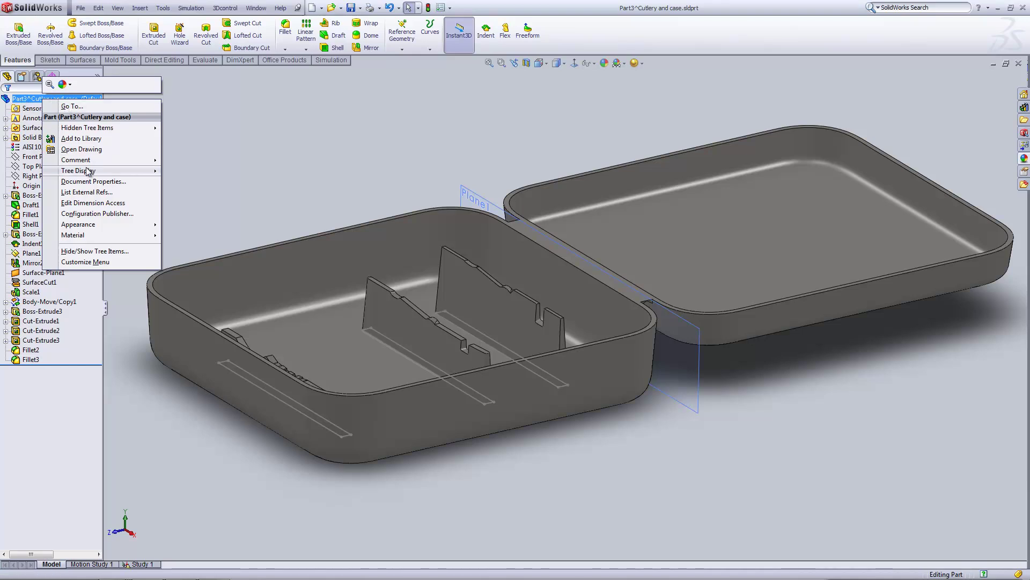
pyautogui.moveTo(99, 234)
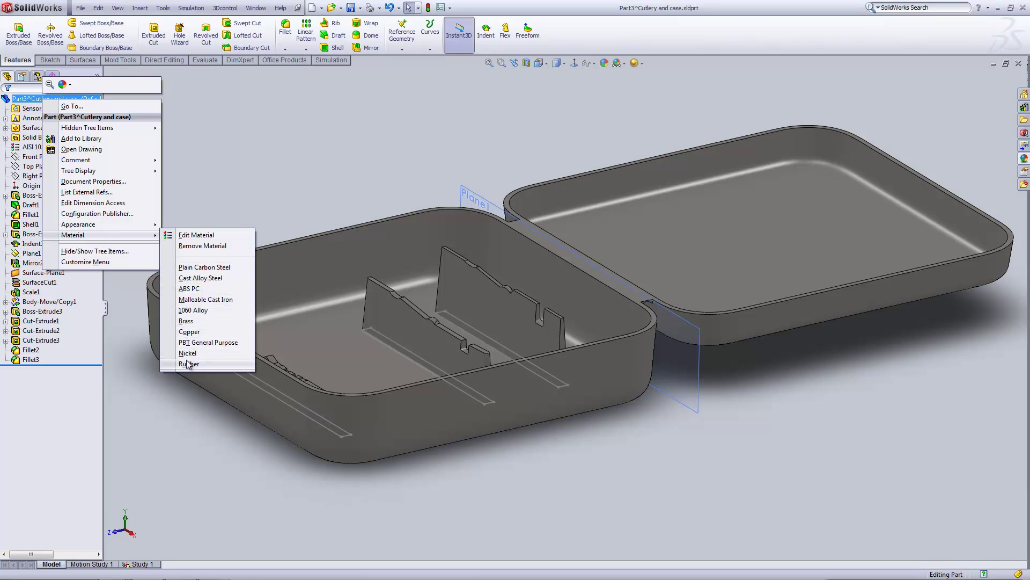
pyautogui.click(195, 236)
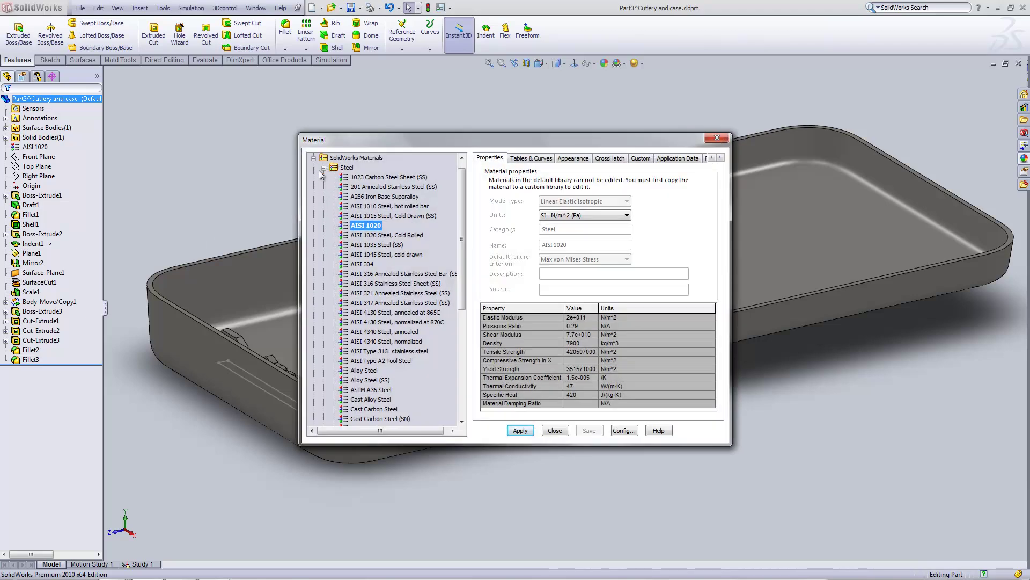
pyautogui.click(325, 168)
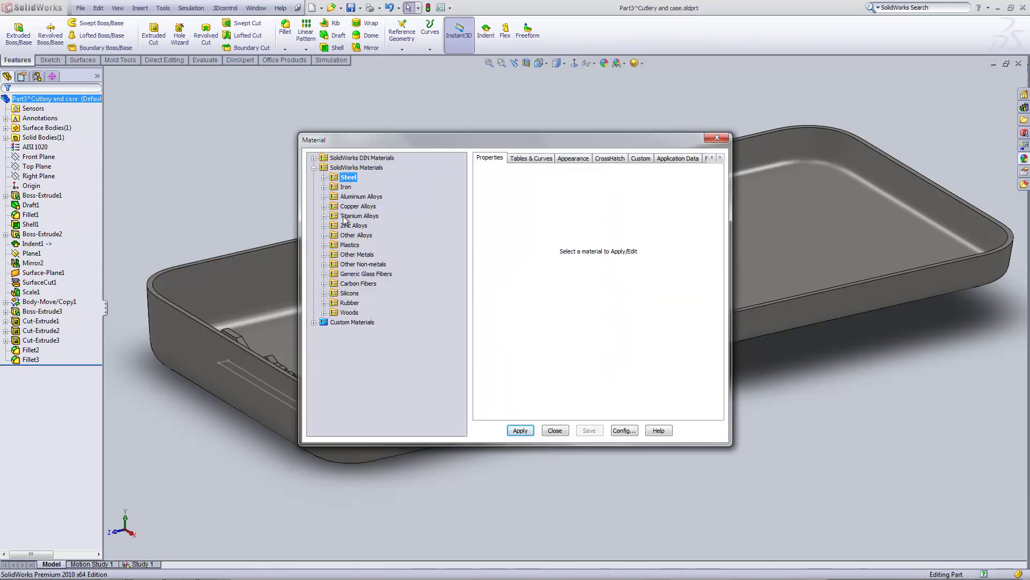
pyautogui.doubleClick(354, 248)
pyautogui.click(356, 246)
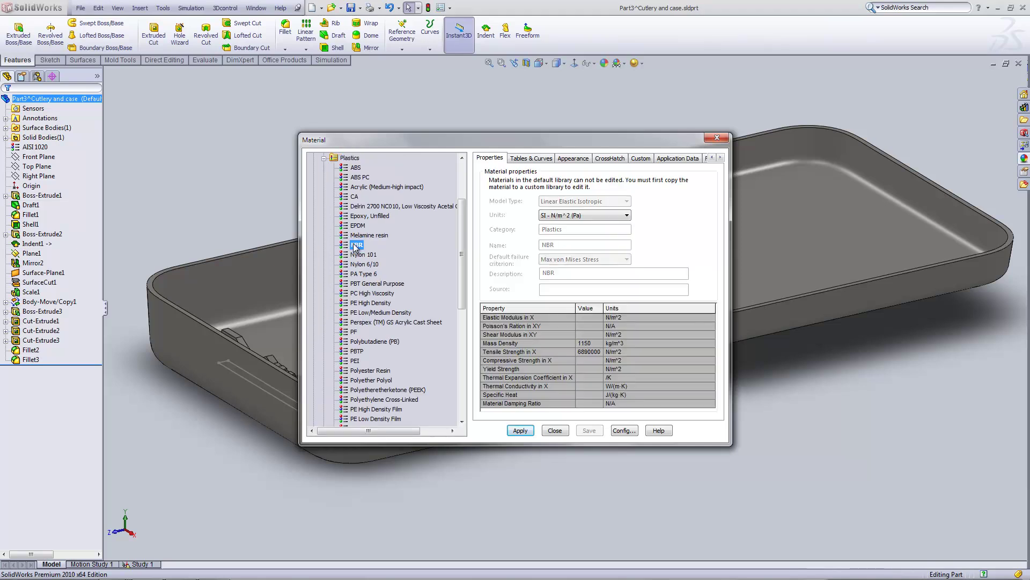
pyautogui.click(355, 361)
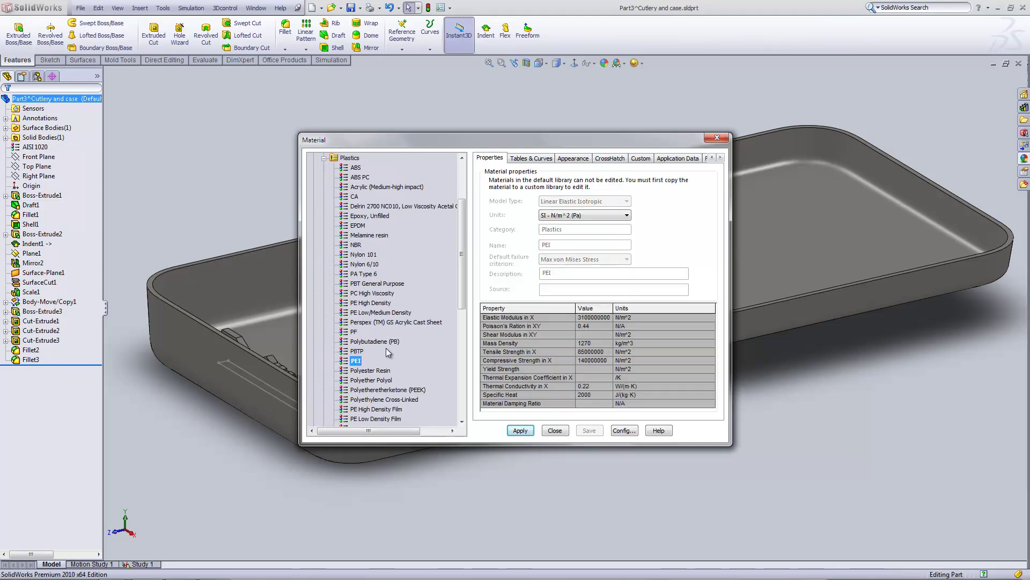
pyautogui.scroll(-4, 386, 348)
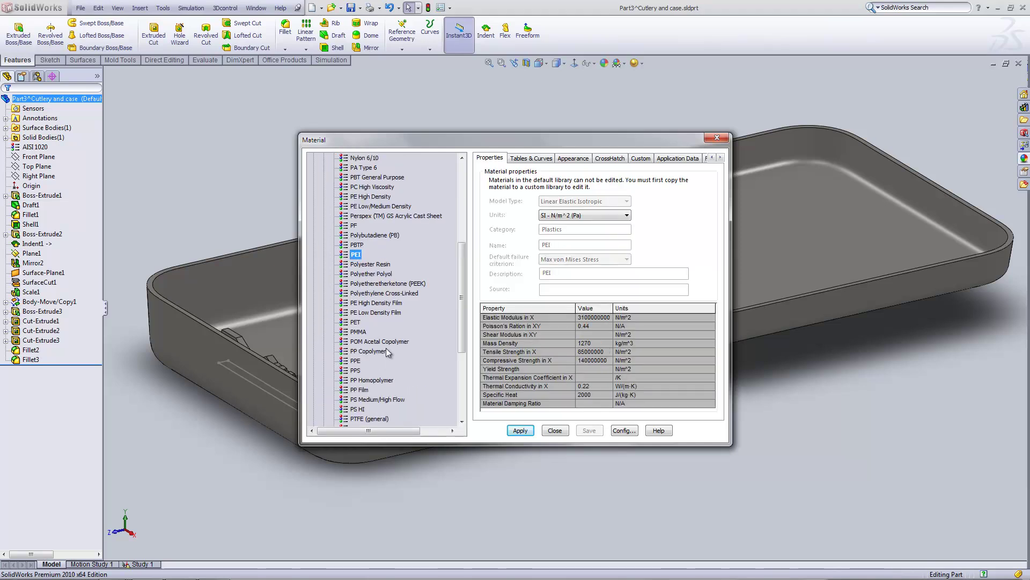
pyautogui.click(376, 380)
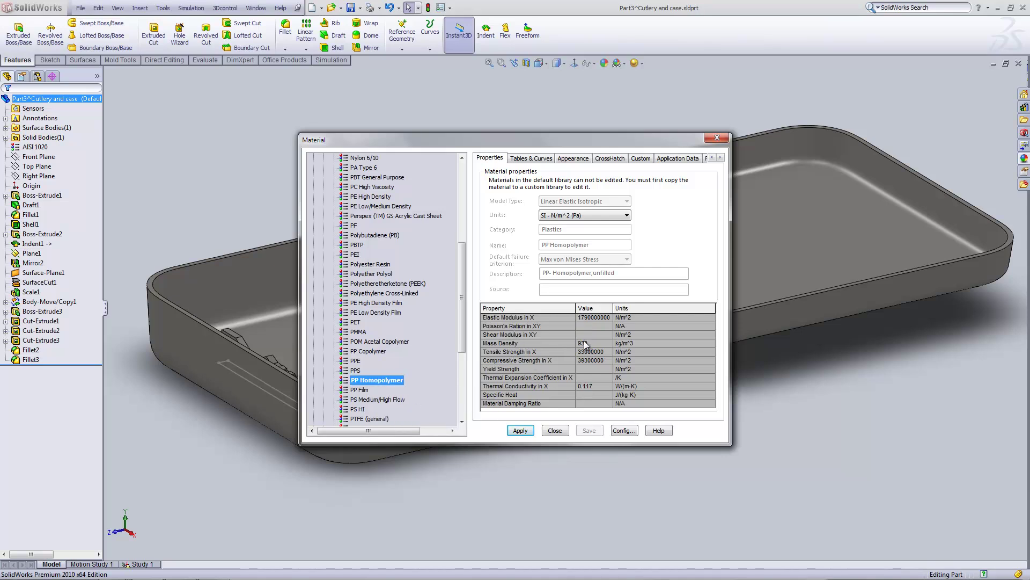
pyautogui.click(521, 431)
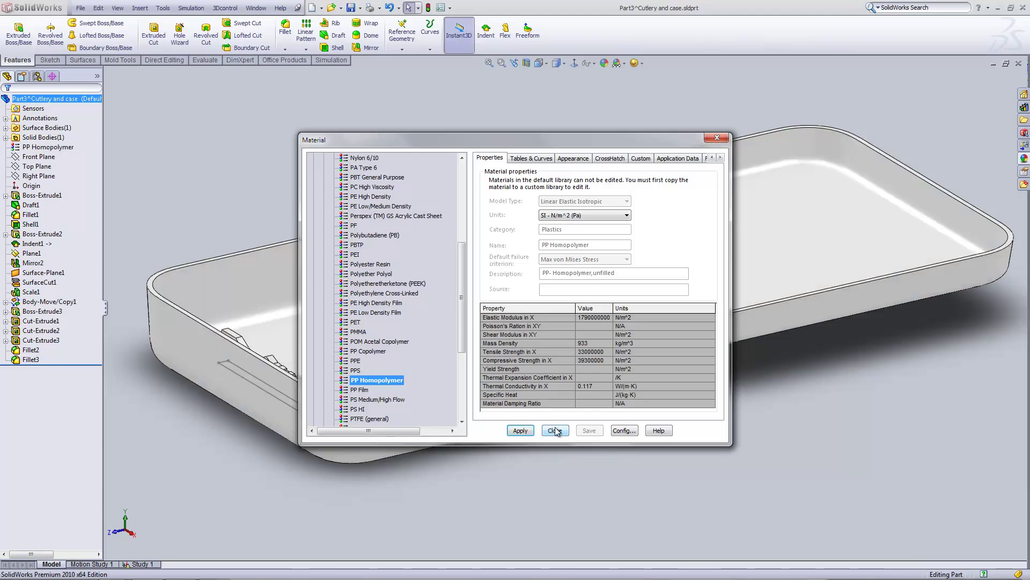
pyautogui.click(555, 431)
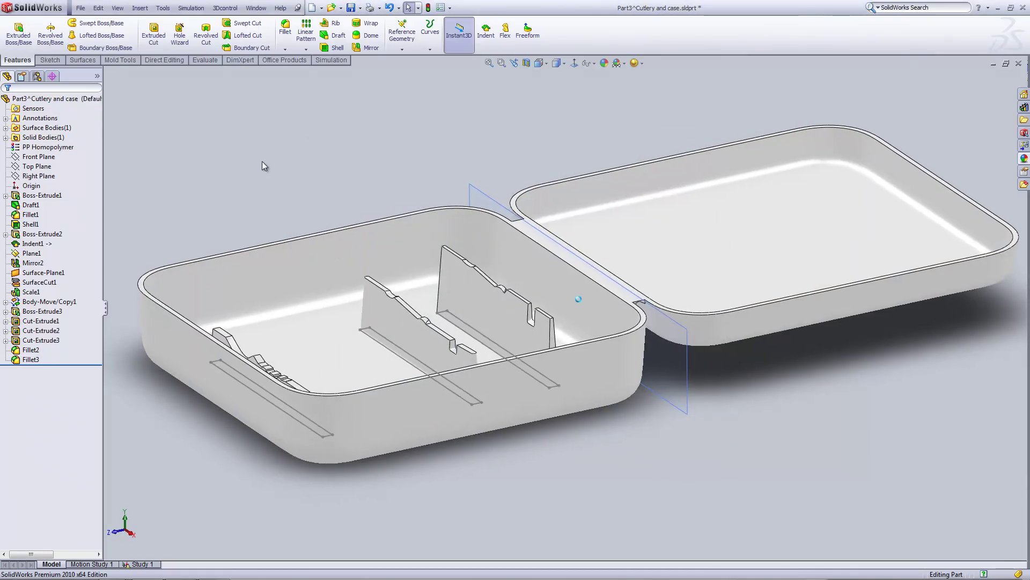
# Step: Calculate the mass properties of the whole case part, including its mass, surface area and centre of mass
pyautogui.scroll(3, 276, 153)
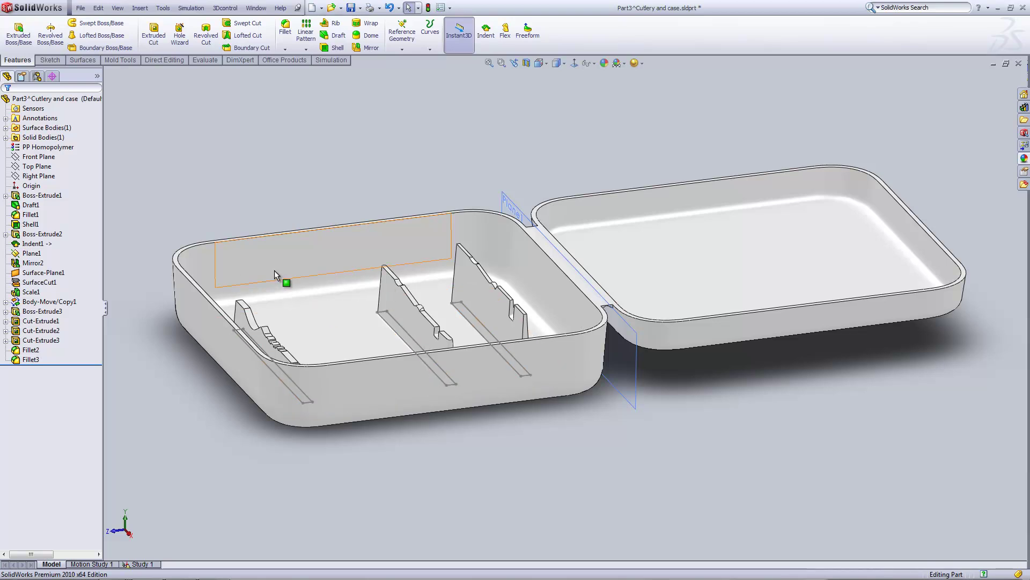
pyautogui.click(163, 8)
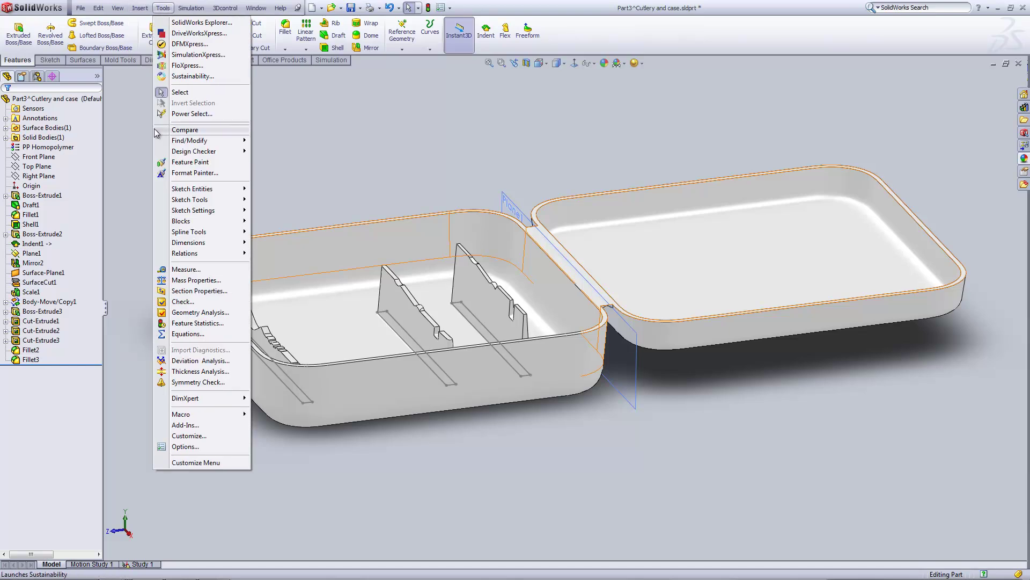
pyautogui.click(191, 280)
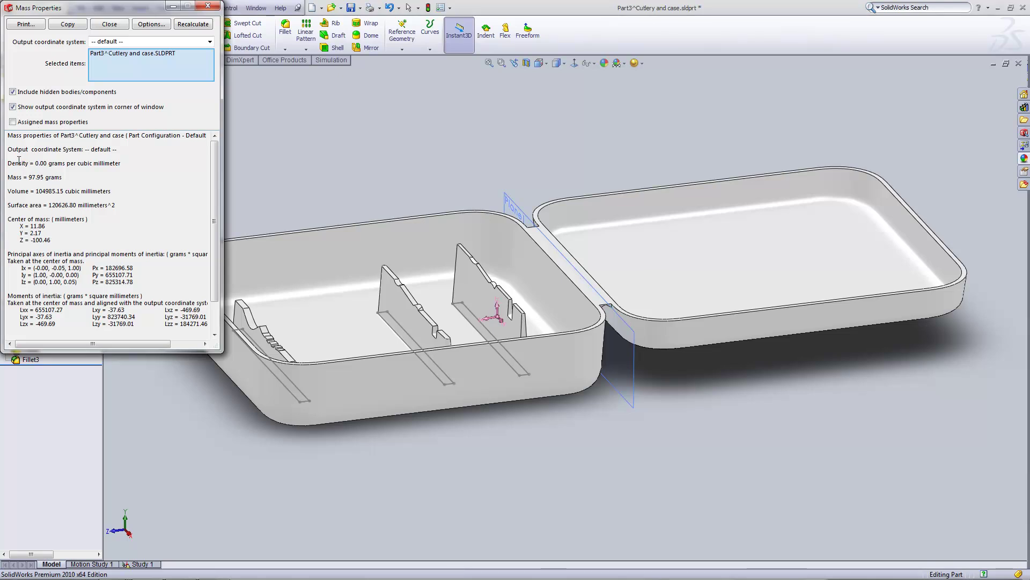
pyautogui.click(192, 24)
pyautogui.moveTo(36, 179); pyautogui.dragTo(118, 211)
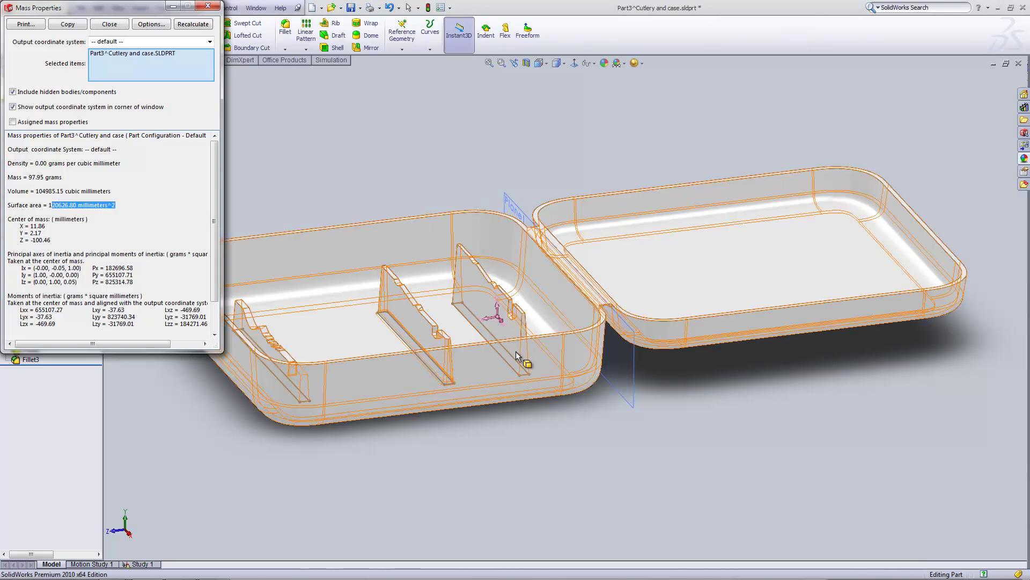
# Step: Check the centre of mass marker against the case base in the Right view and from below, and close the mass properties
pyautogui.moveTo(523, 358); pyautogui.dragTo(471, 365, button='middle')
pyautogui.scroll(-5, 516, 327)
pyautogui.hotkey('ctrl', '4')
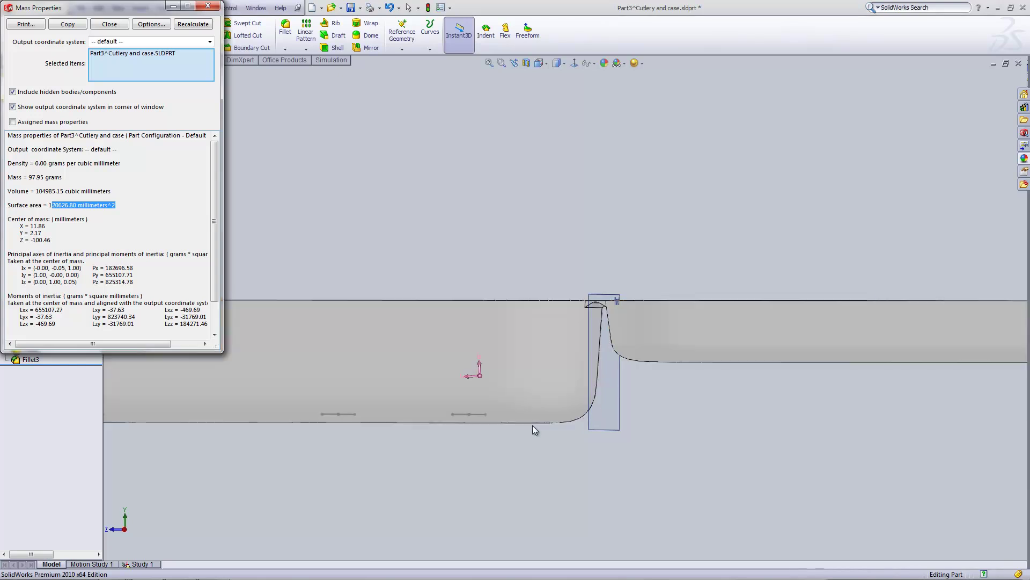
pyautogui.click(540, 63)
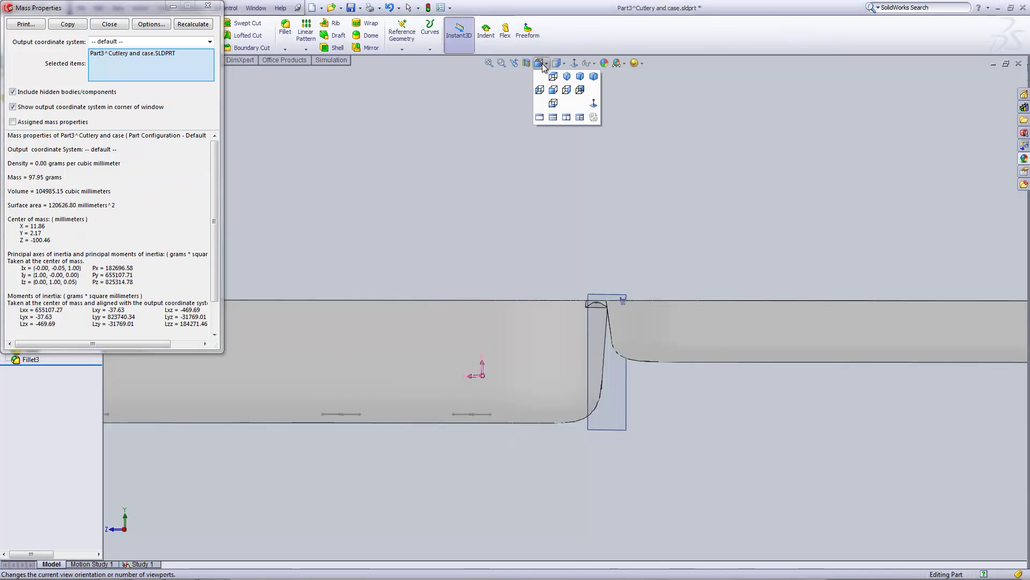
pyautogui.click(567, 90)
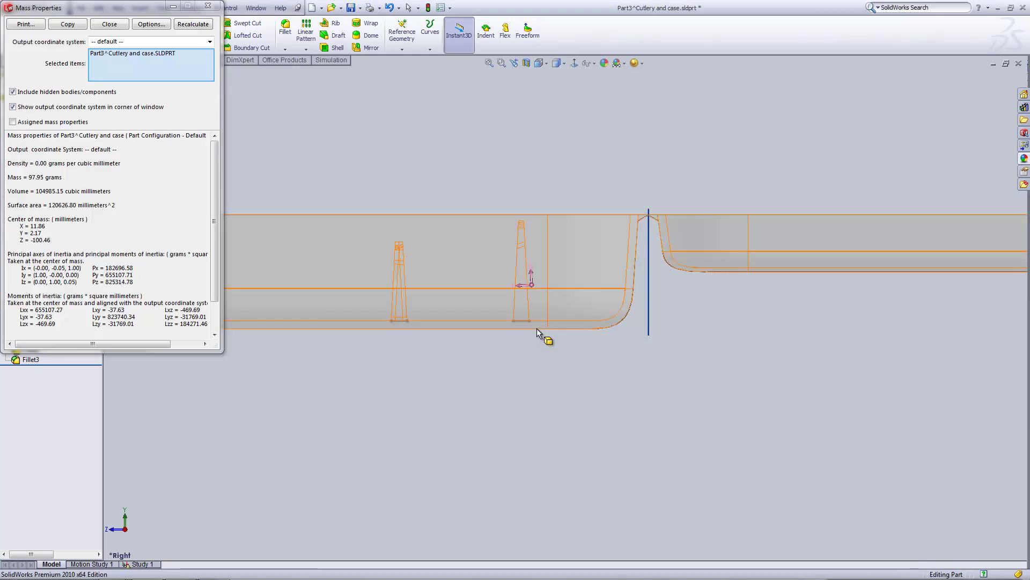
pyautogui.moveTo(541, 368); pyautogui.dragTo(457, 403, button='middle')
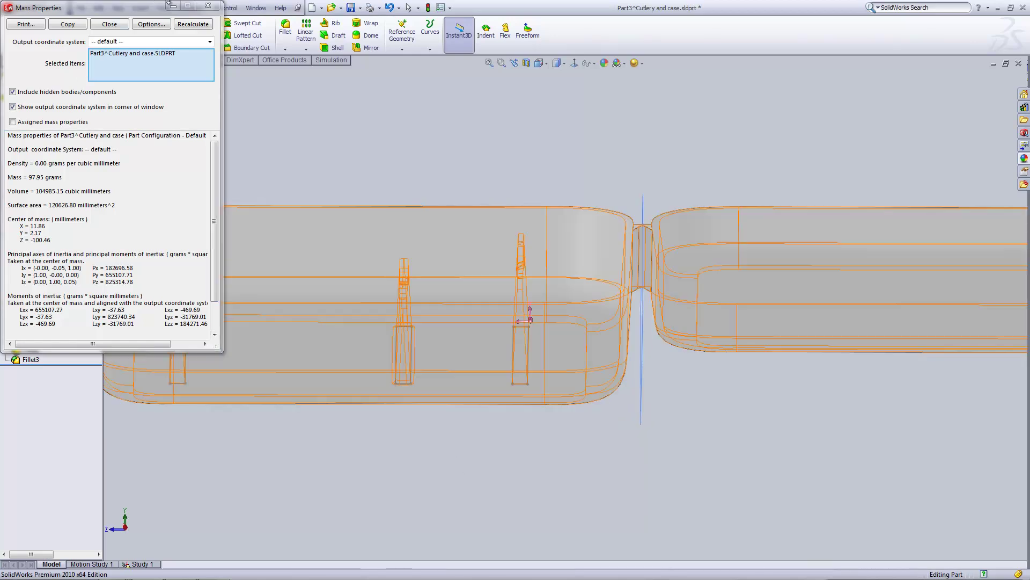
pyautogui.click(208, 6)
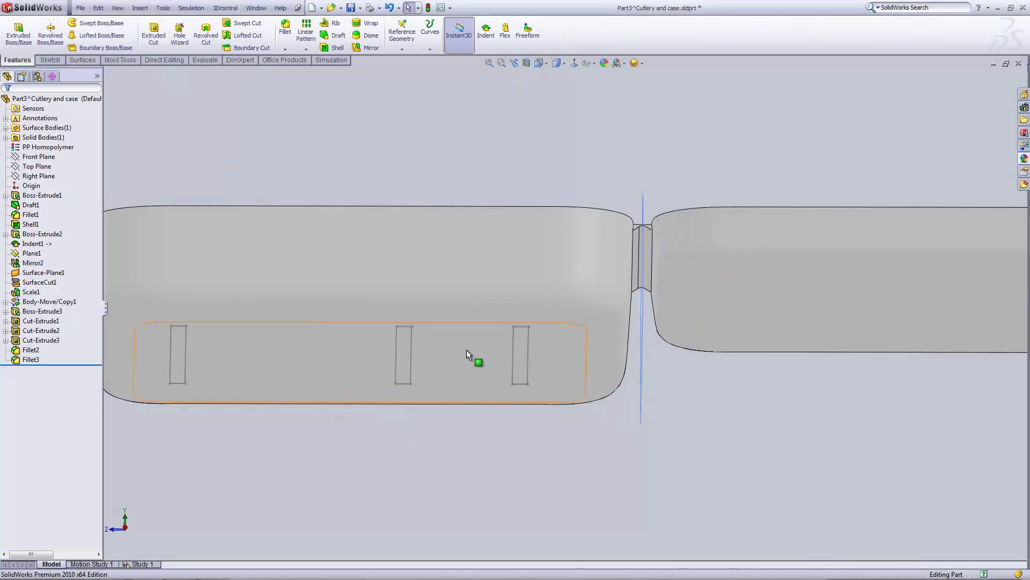
# Step: Examine the flat bottom face of the case base from below, and compare it with the overhanging lid from the side
pyautogui.click(471, 349)
pyautogui.moveTo(481, 417); pyautogui.dragTo(507, 414, button='middle')
pyautogui.hotkey('ctrl', '8')
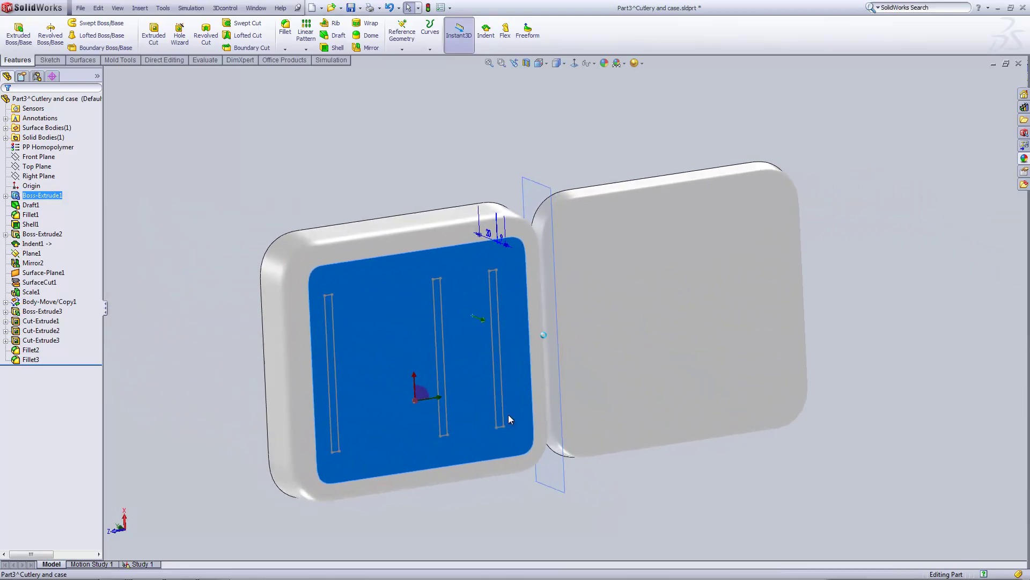
pyautogui.hotkey('ctrl', 'shift', 'z')
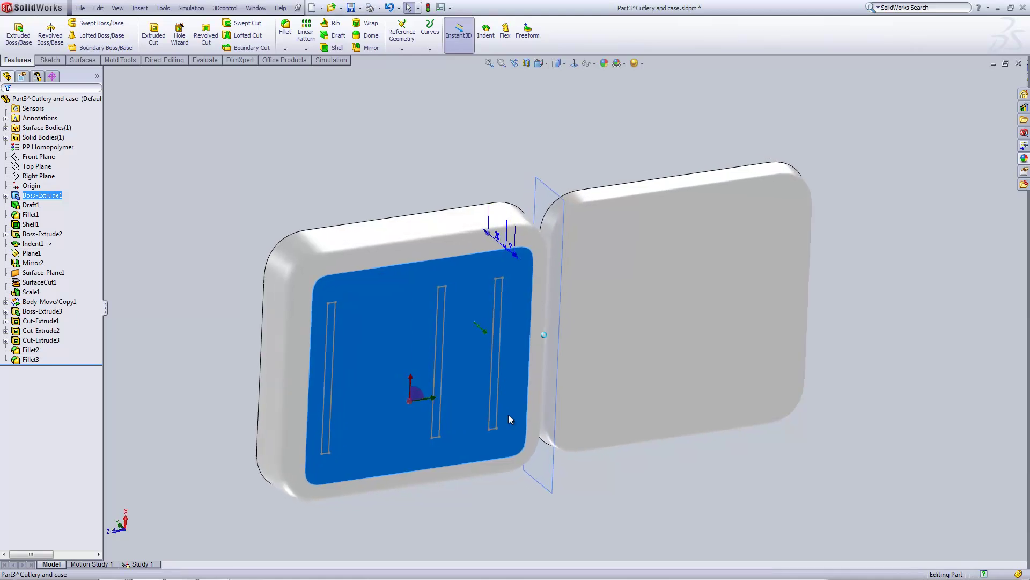
pyautogui.hotkey('ctrl', 'shift', 'z')
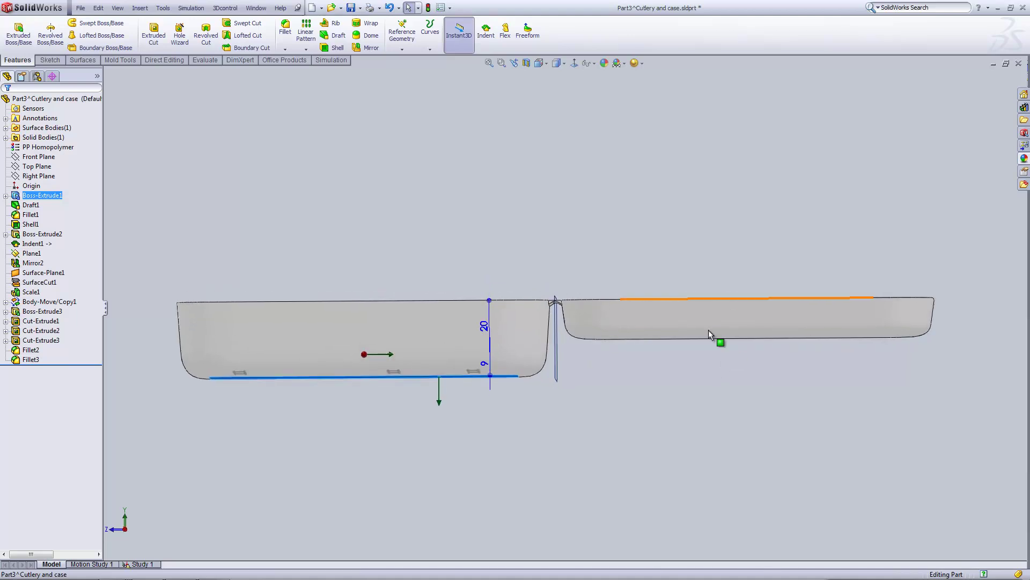
# Step: Calculate the mass properties of the whole case again, review the X, Y and Z centre of mass coordinates, and close the results
pyautogui.click(168, 11)
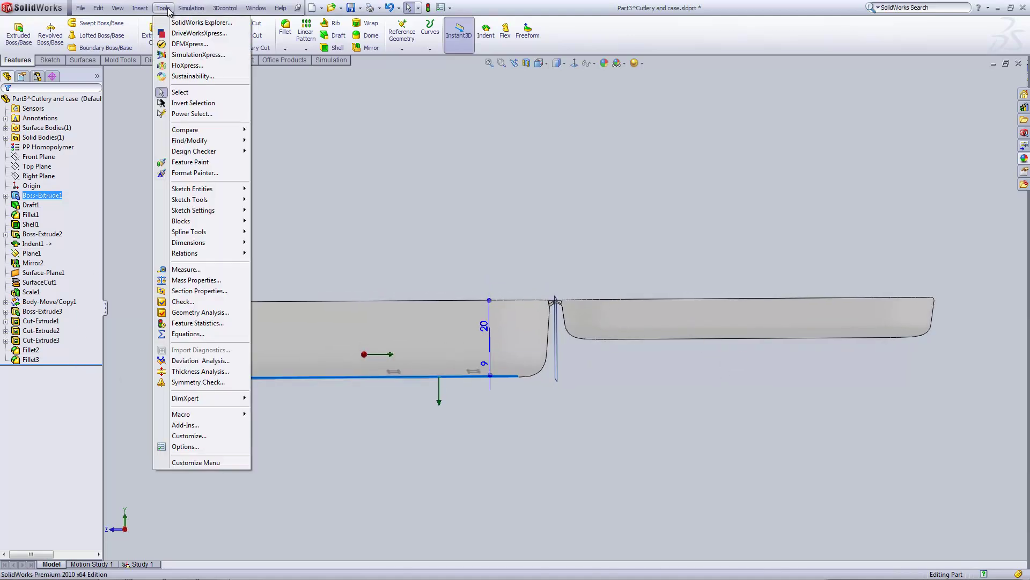
pyautogui.click(182, 280)
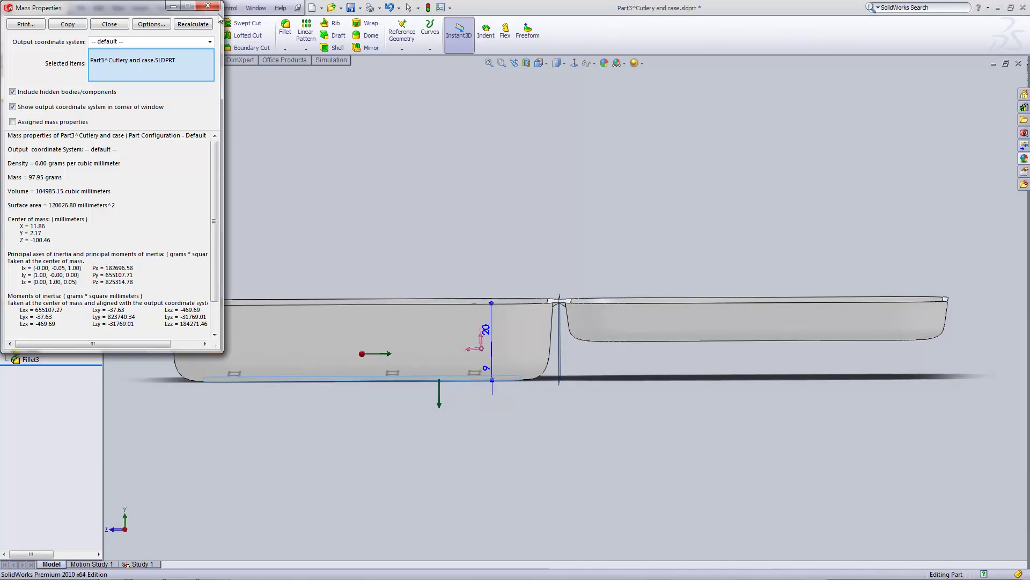
pyautogui.moveTo(515, 408); pyautogui.dragTo(526, 461, button='middle')
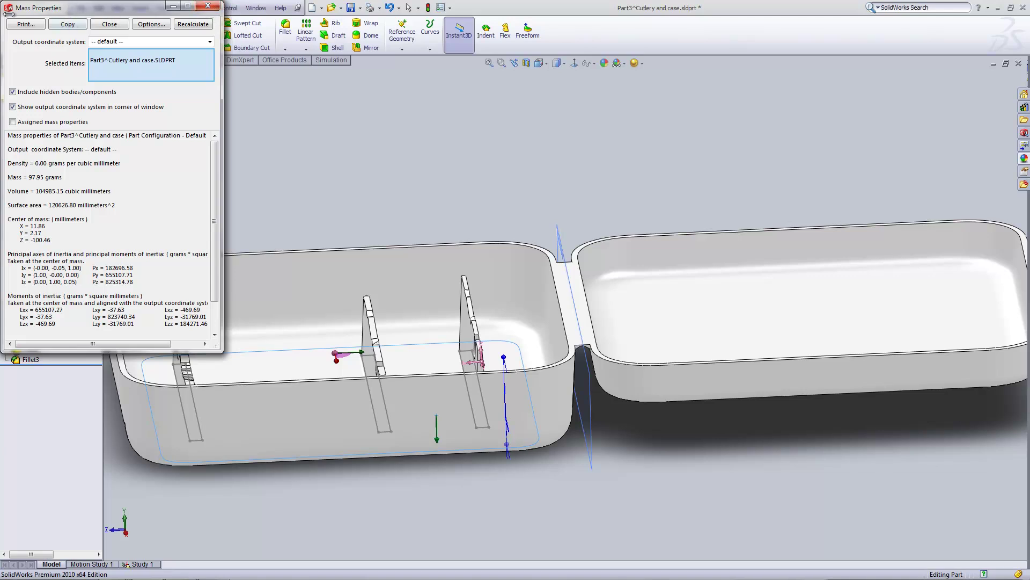
pyautogui.moveTo(48, 9); pyautogui.dragTo(61, 45)
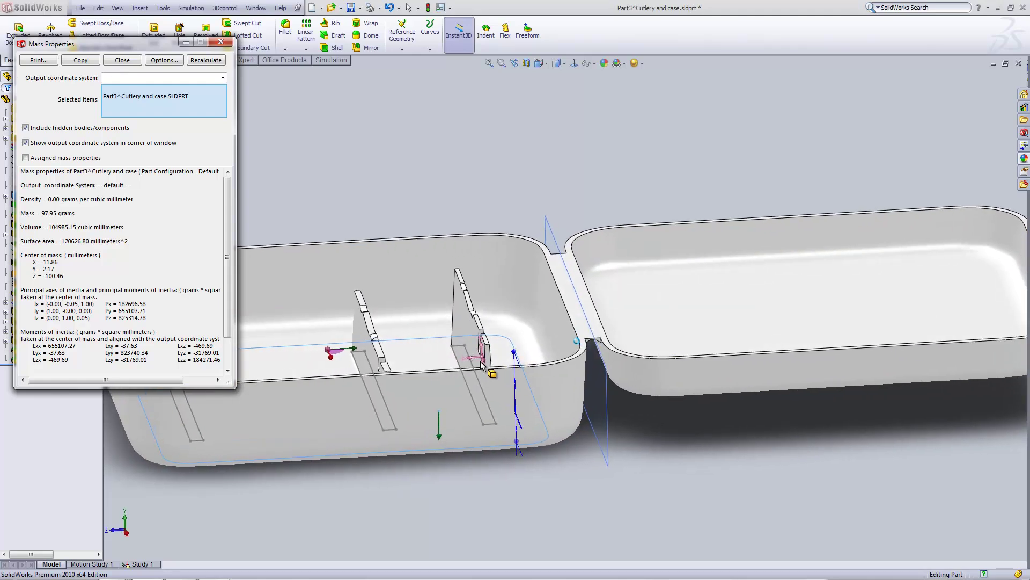
pyautogui.moveTo(31, 262); pyautogui.dragTo(56, 269)
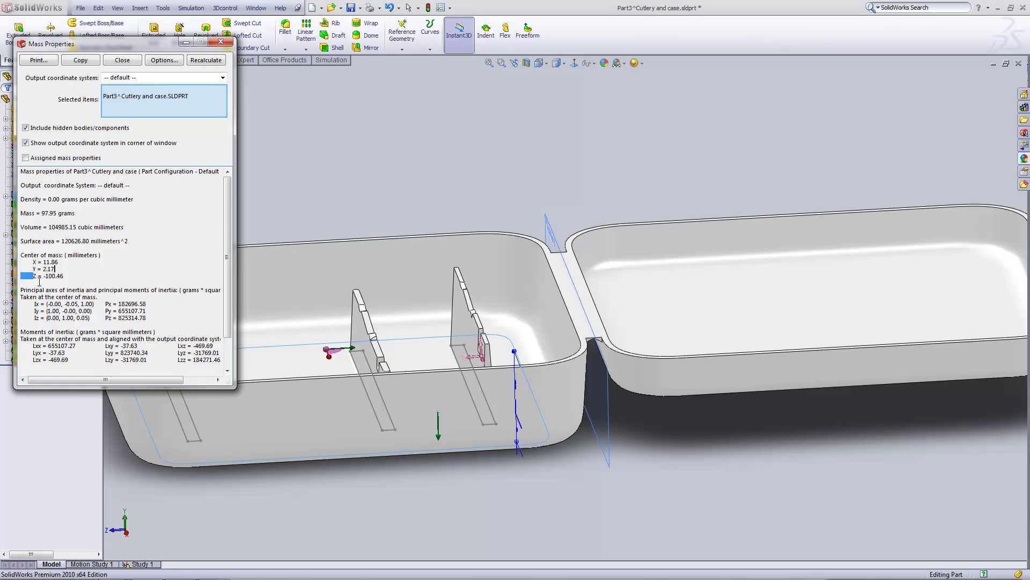
pyautogui.keyDown('shift'); pyautogui.click(64, 282); pyautogui.keyUp('shift')
pyautogui.moveTo(404, 184); pyautogui.dragTo(650, 332, button='middle')
pyautogui.click(220, 41)
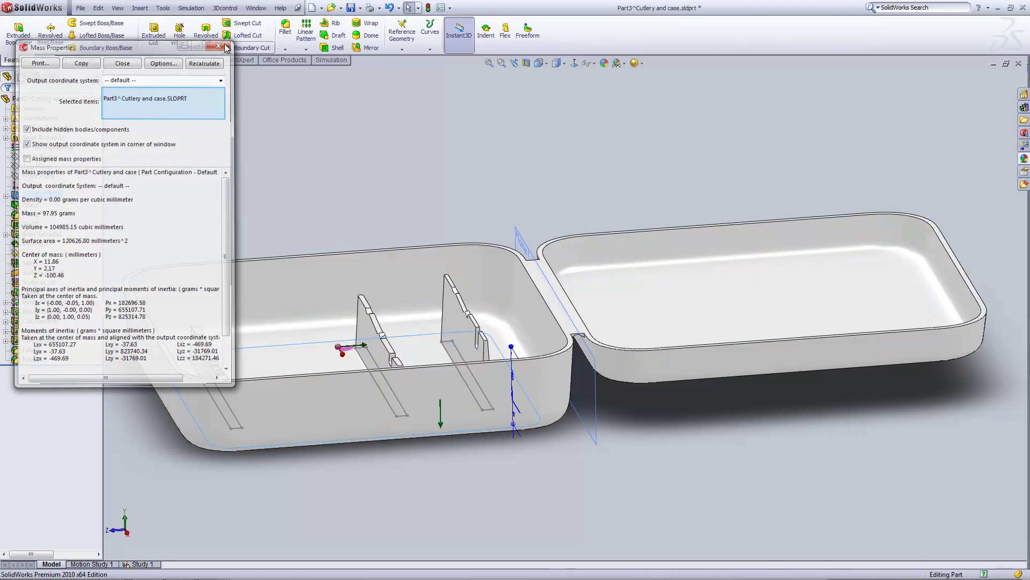
pyautogui.click(389, 131)
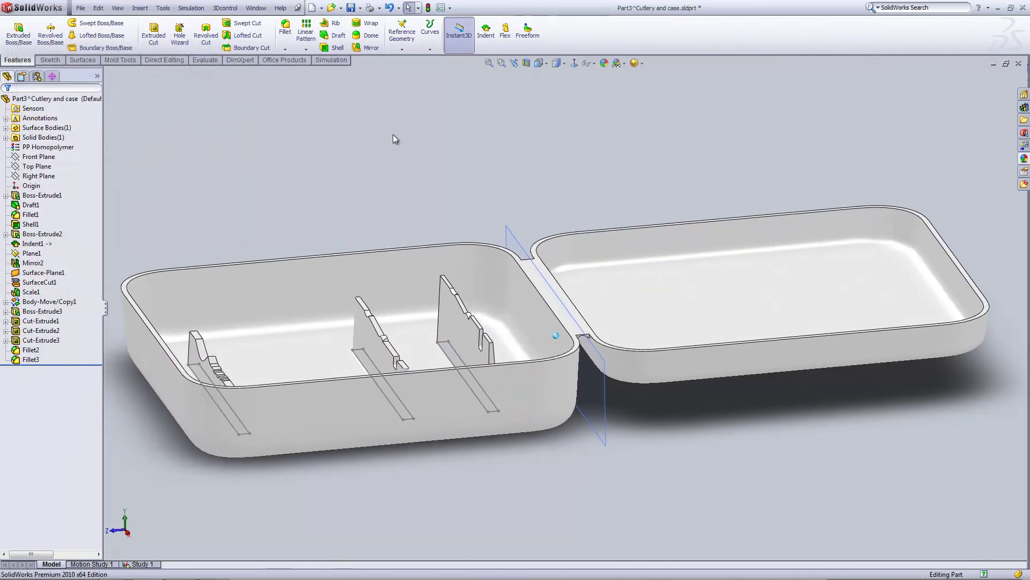
# Step: Set the Sensors tree item to Show in the FeatureManager system options and accept the options
pyautogui.click(38, 110)
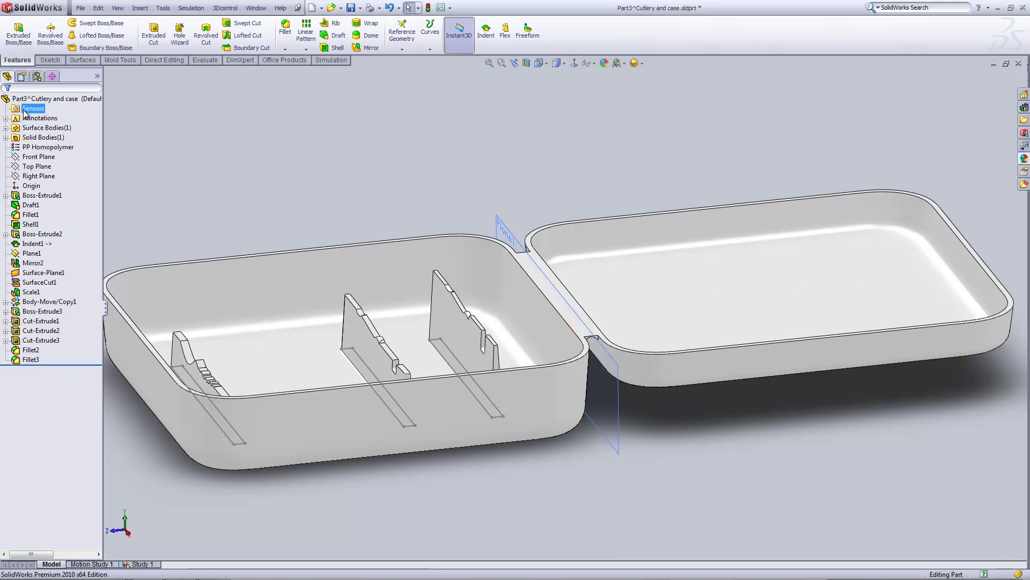
pyautogui.press('Escape')
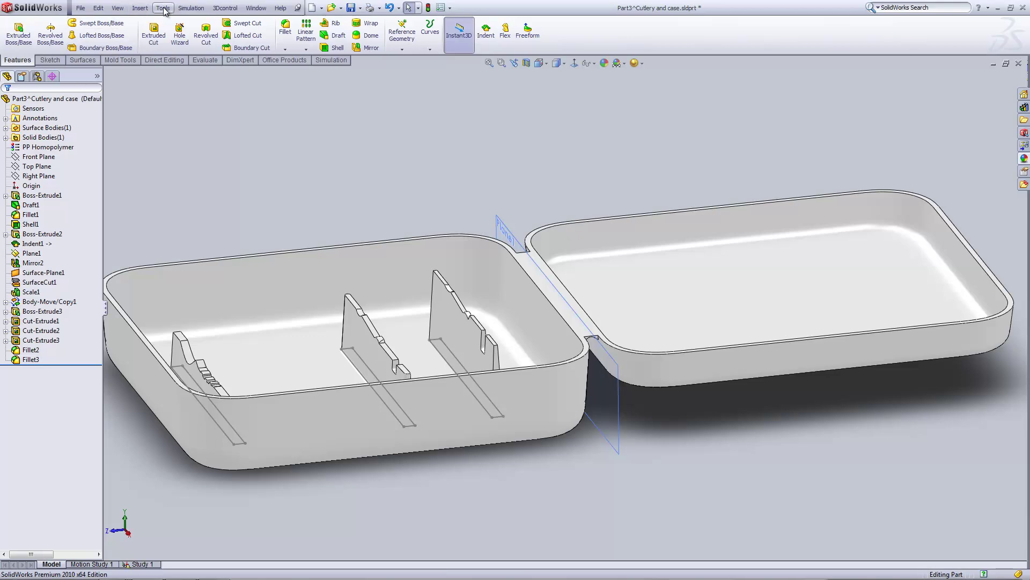
pyautogui.click(163, 8)
pyautogui.click(198, 446)
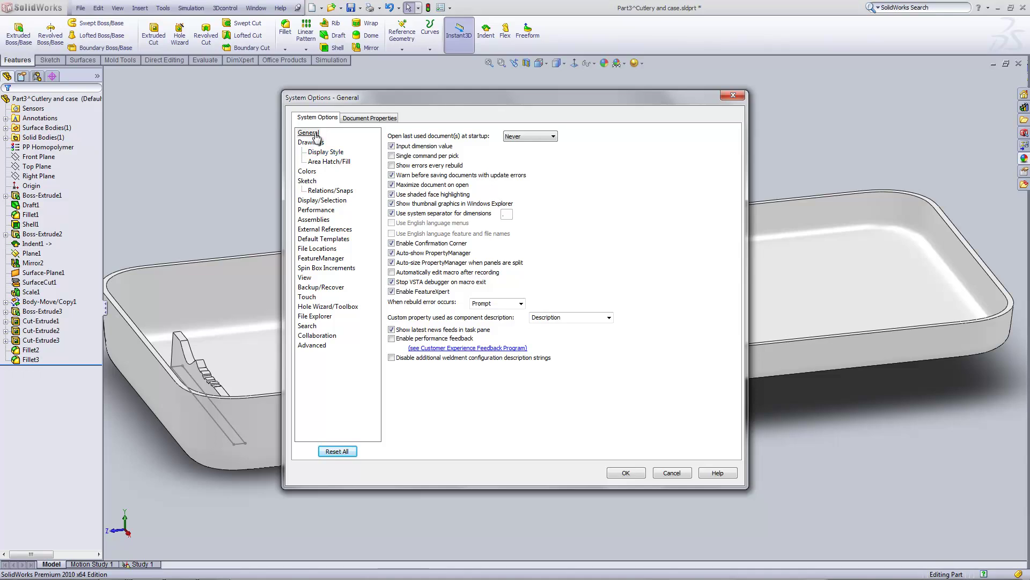
pyautogui.click(324, 259)
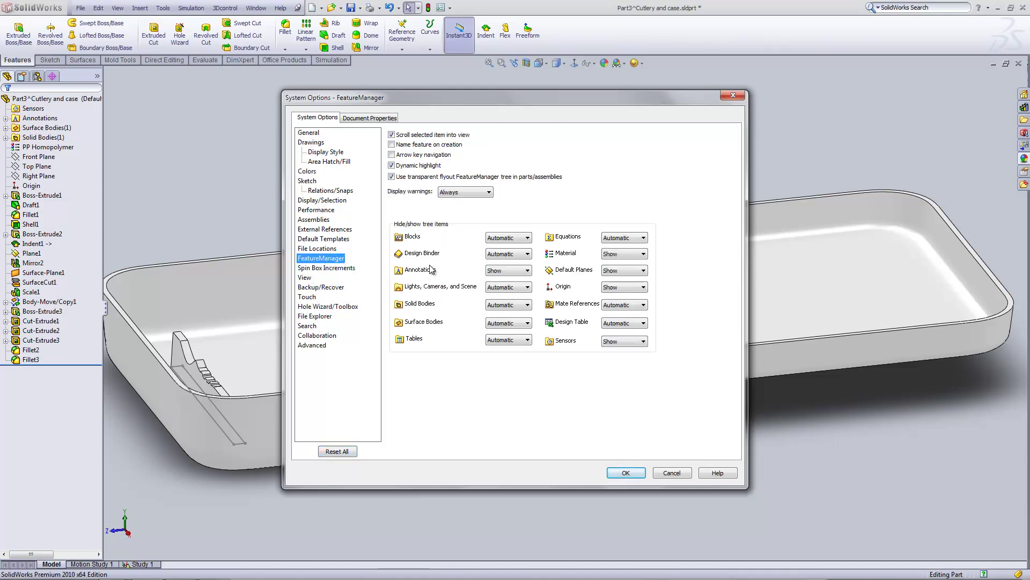
pyautogui.click(619, 342)
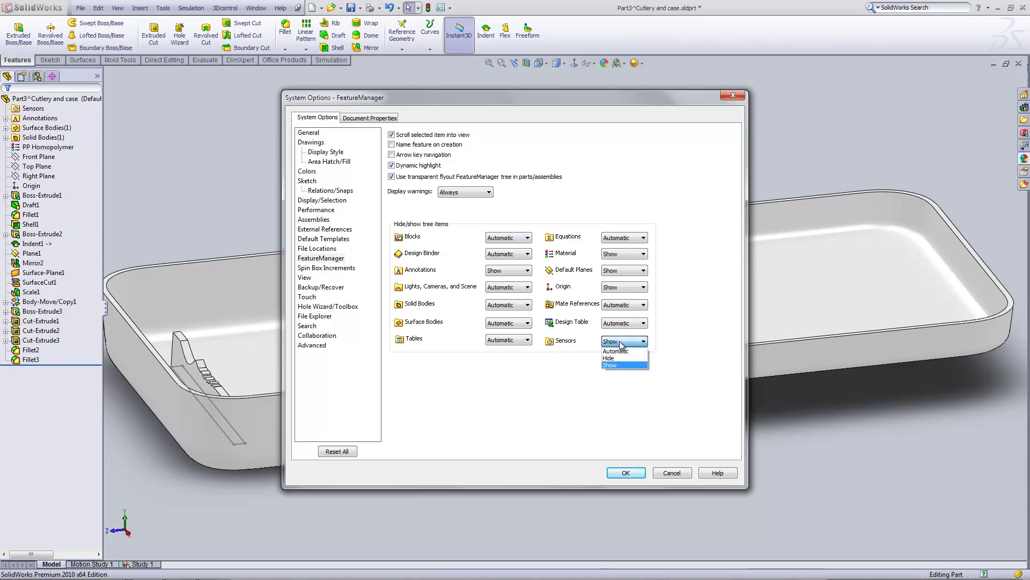
pyautogui.click(614, 370)
pyautogui.click(626, 473)
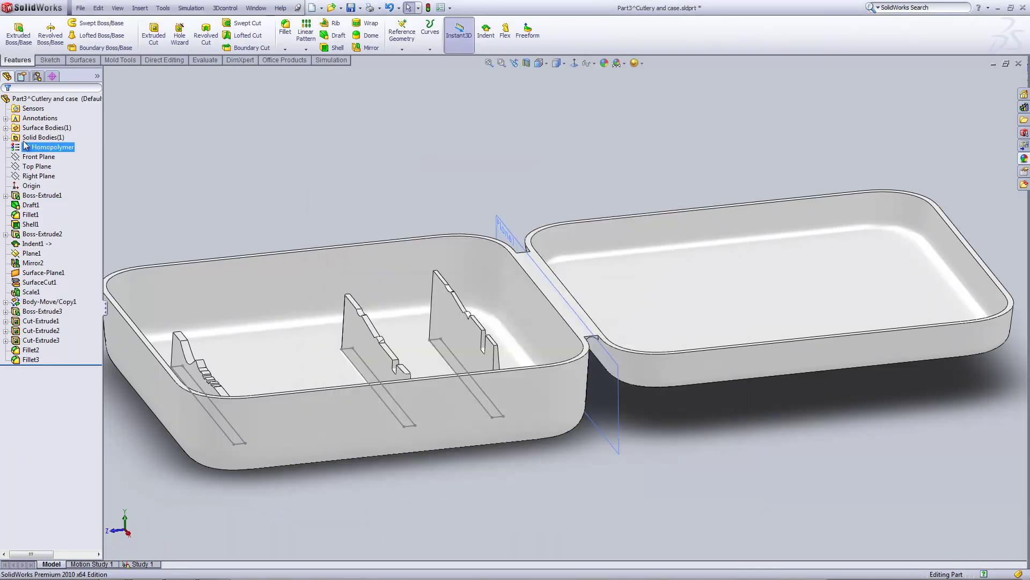
# Step: Start a new sensor of type Mass Properties that monitors Center of Mass Z
pyautogui.click(31, 109)
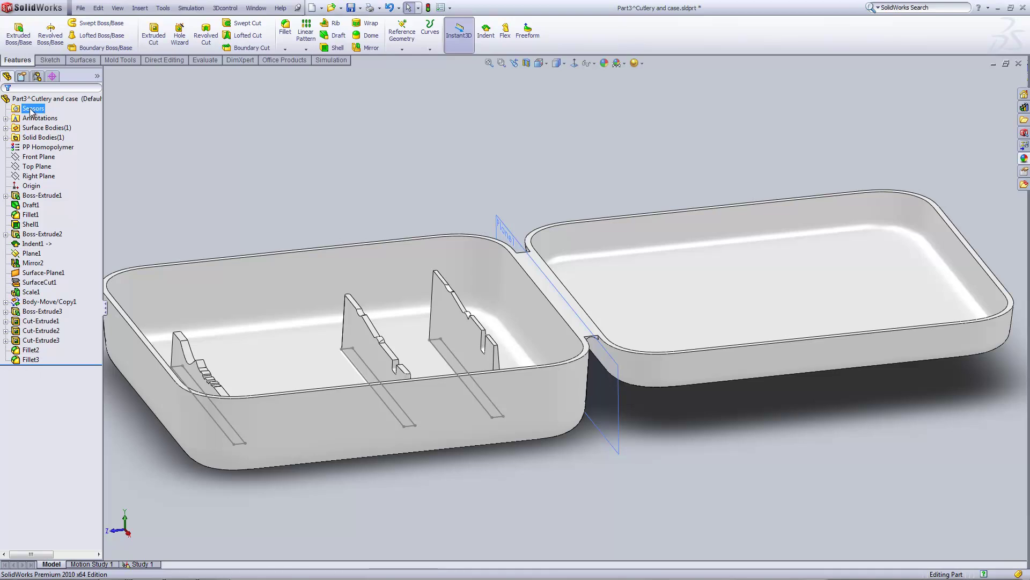
pyautogui.rightClick(32, 109)
pyautogui.click(78, 116)
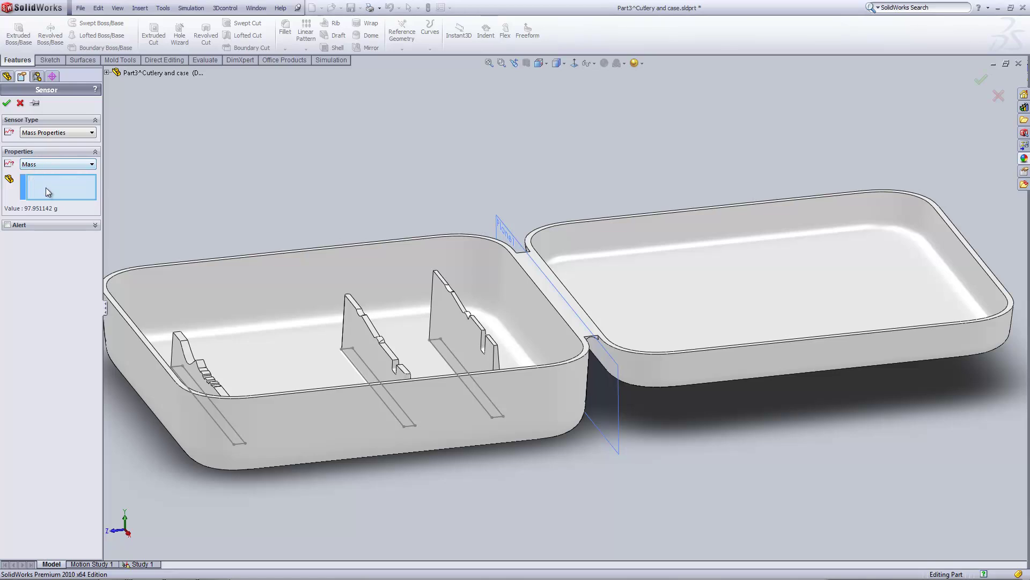
pyautogui.click(49, 163)
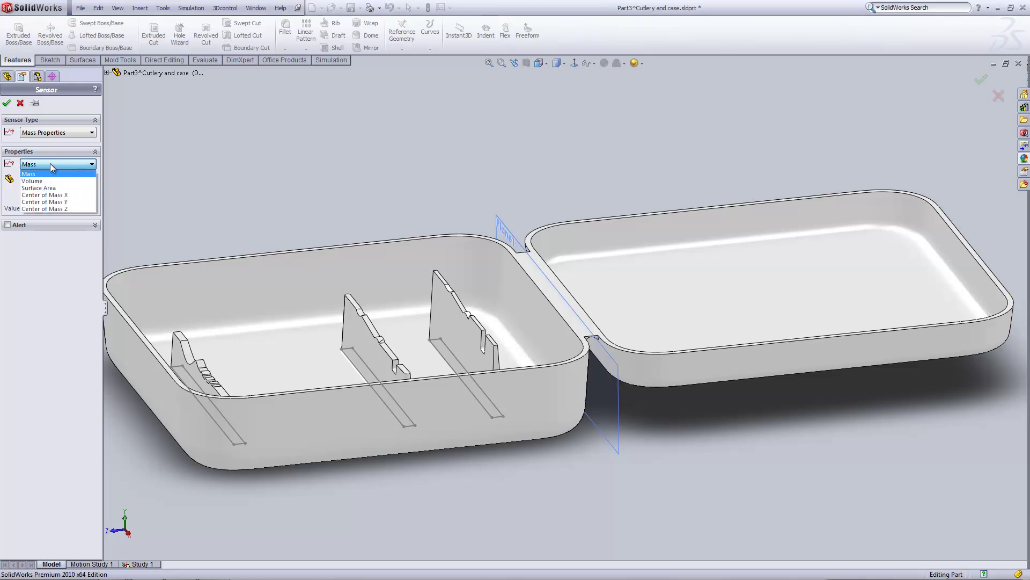
pyautogui.click(50, 164)
pyautogui.click(53, 132)
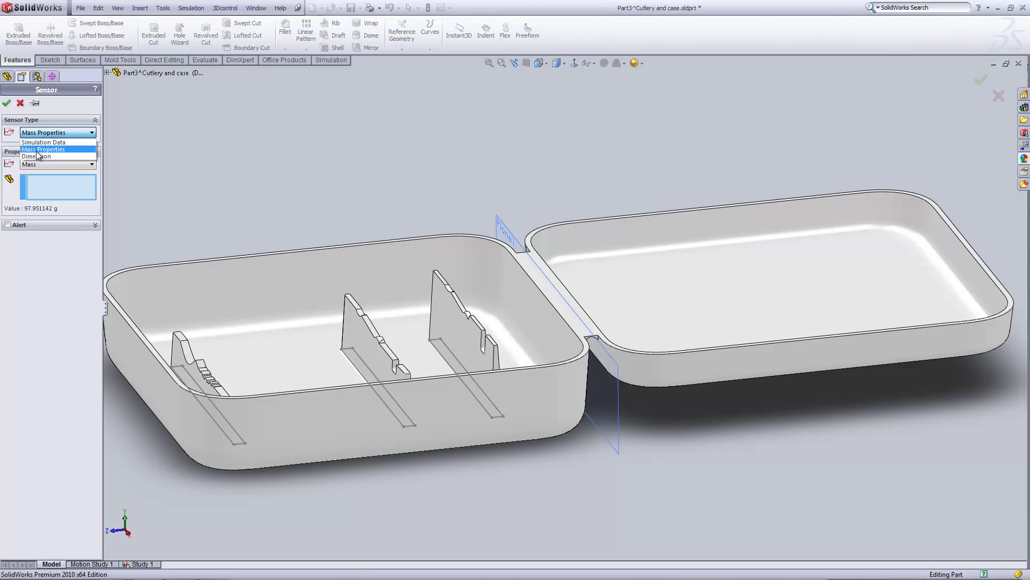
pyautogui.click(37, 152)
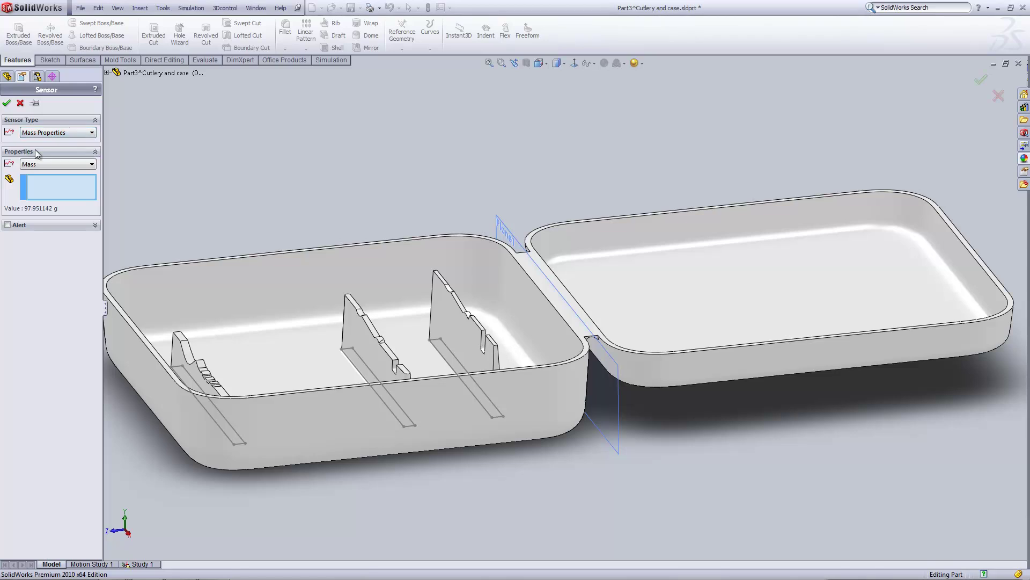
pyautogui.click(42, 169)
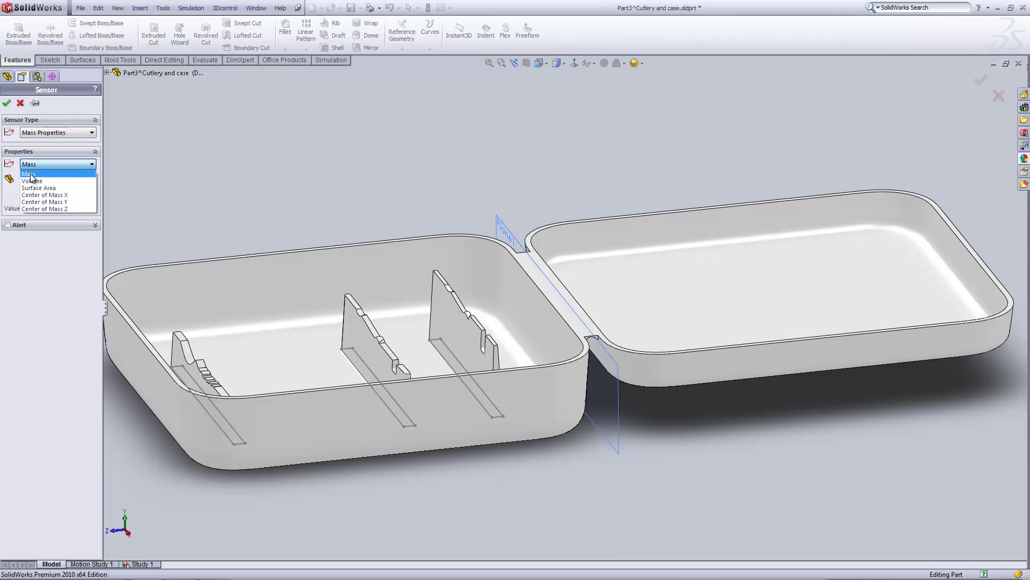
pyautogui.click(68, 209)
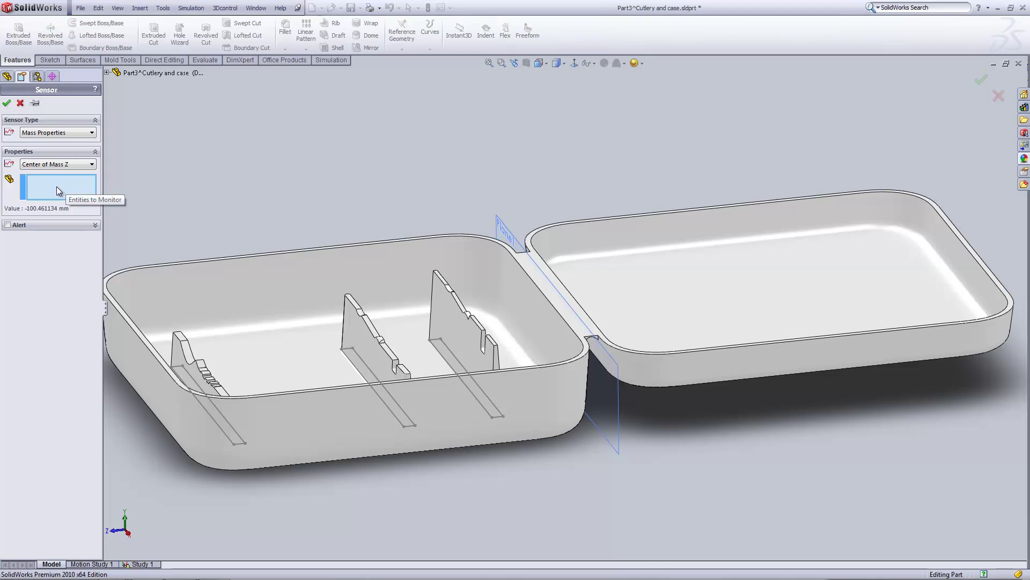
# Step: Set the case body as the entity to monitor, check the Z direction on the model, and accept the sensor
pyautogui.click(284, 357)
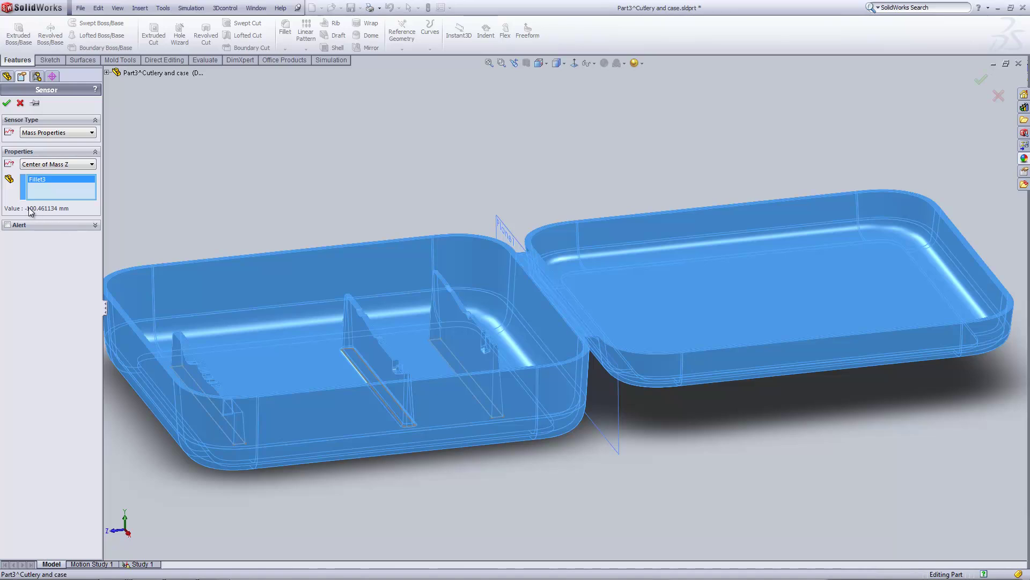
pyautogui.click(127, 532)
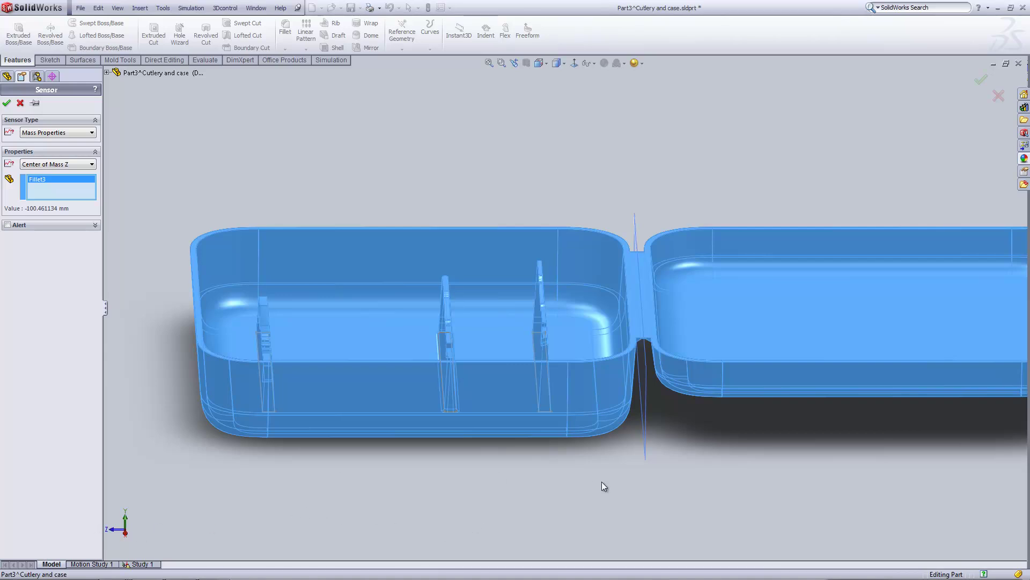
pyautogui.moveTo(322, 215); pyautogui.dragTo(326, 178, button='middle')
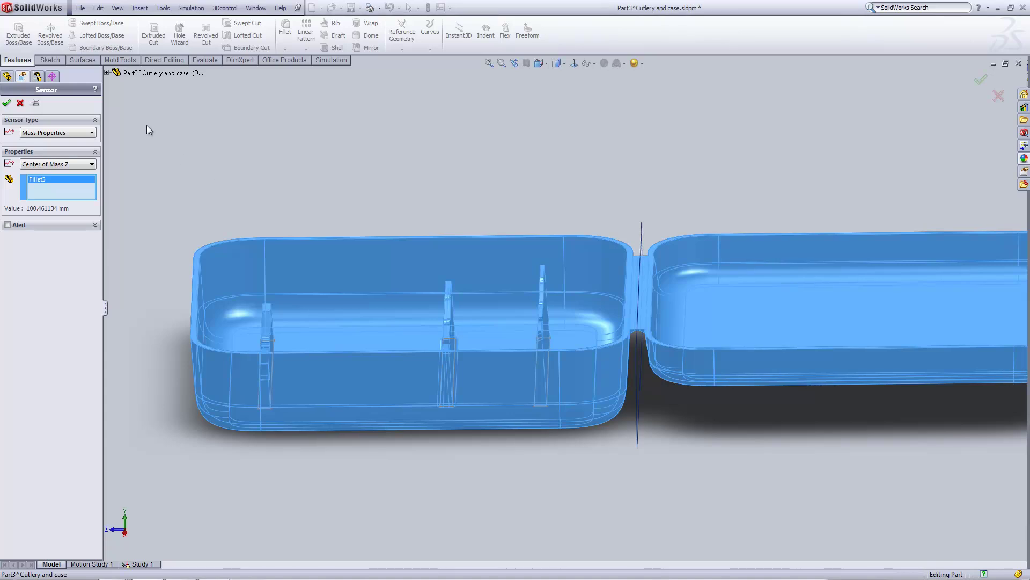
pyautogui.click(7, 104)
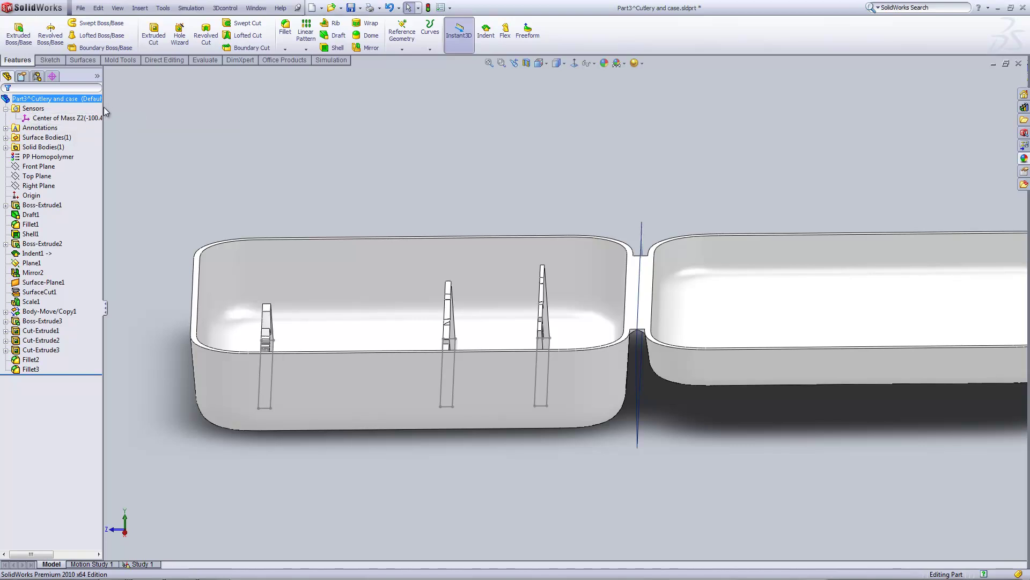
# Step: Widen the feature tree to read the full sensor entry, and locate the part's origin inside the case base
pyautogui.moveTo(102, 107); pyautogui.dragTo(142, 107)
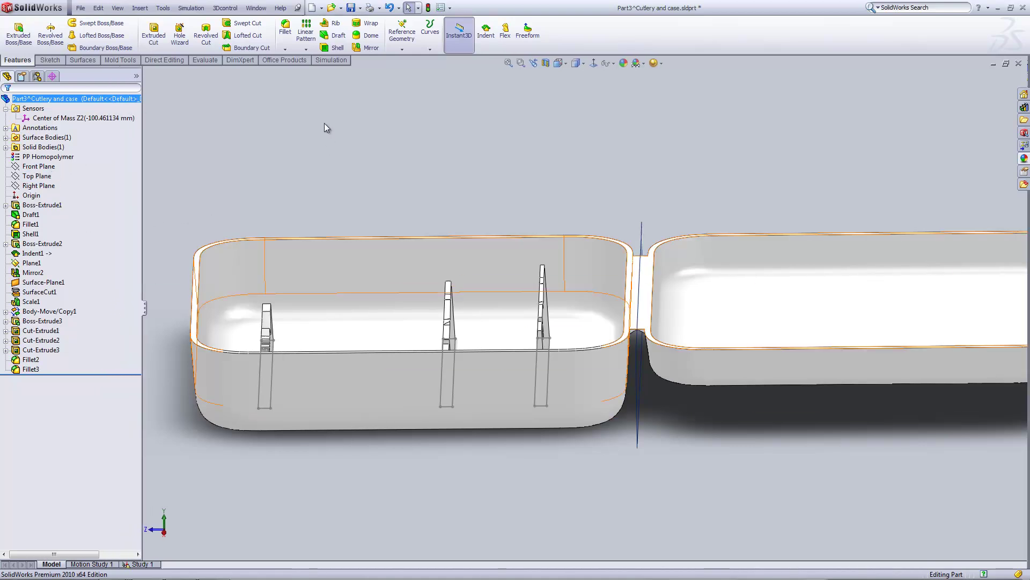
pyautogui.click(36, 205)
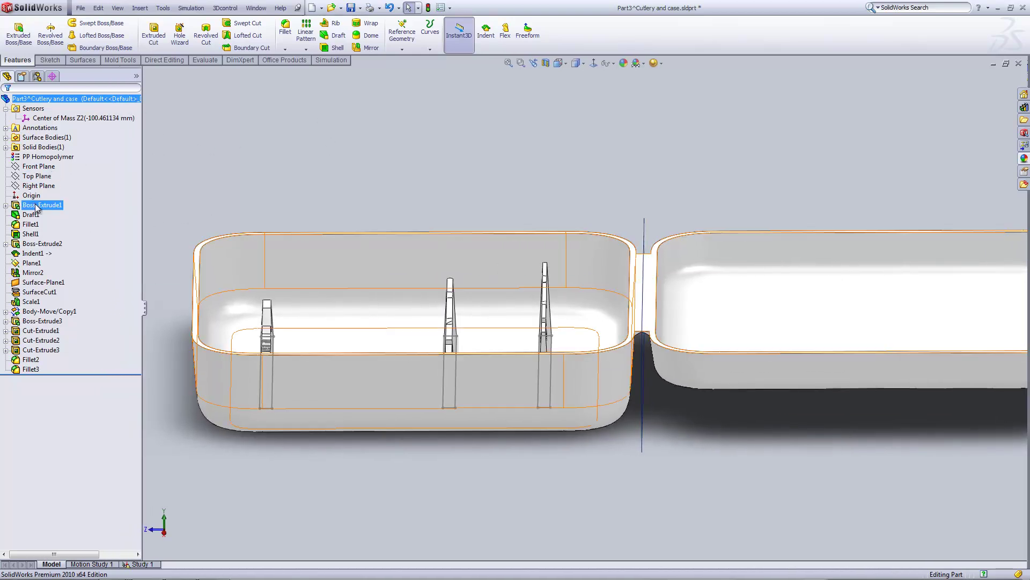
pyautogui.click(32, 197)
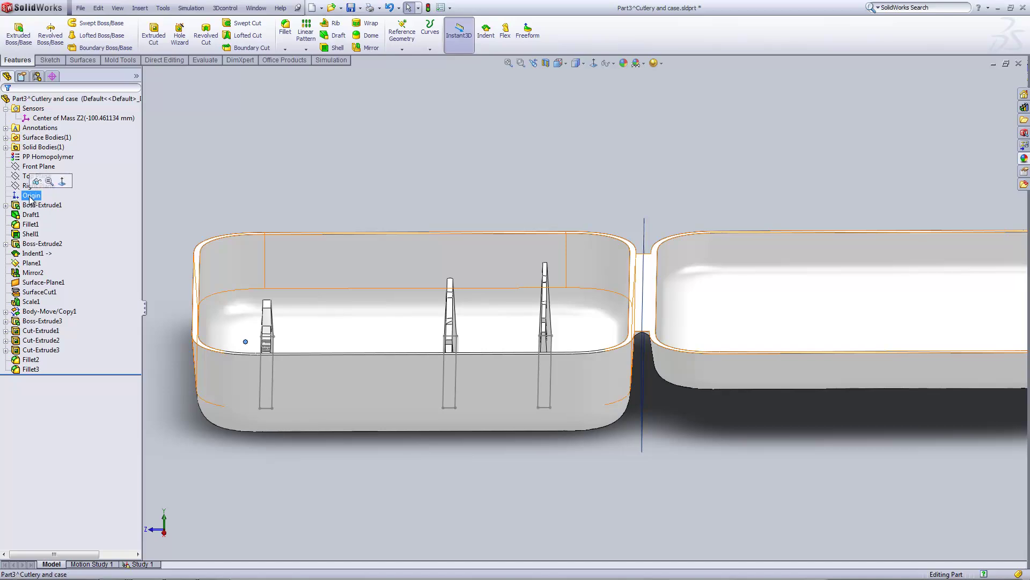
pyautogui.moveTo(278, 121); pyautogui.dragTo(287, 329, button='middle')
pyautogui.scroll(-2, 302, 356)
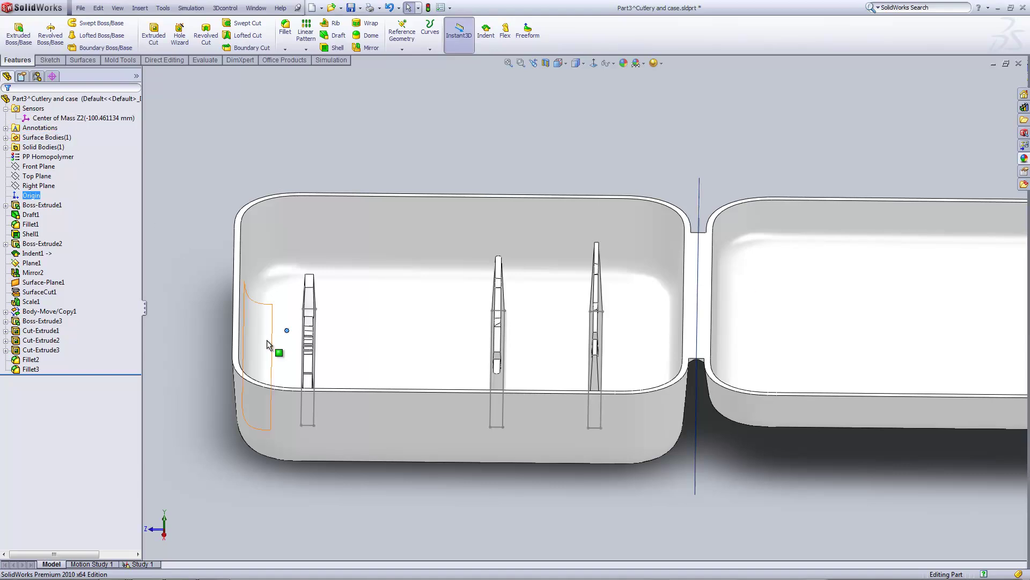
# Step: Compare the extent of the inner floor face of the case base with the position of the part's origin
pyautogui.click(637, 345)
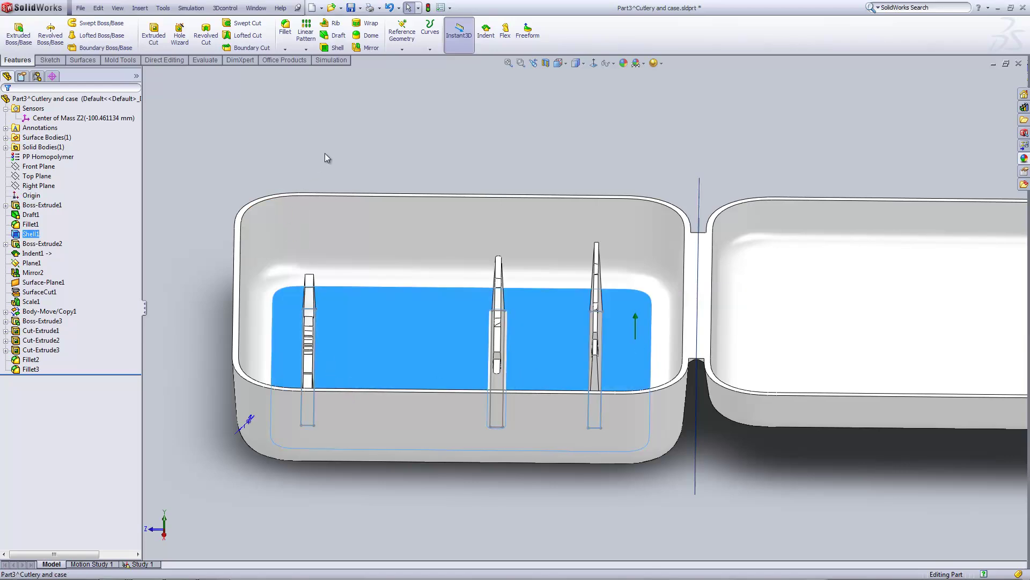
pyautogui.hotkey('ctrl', '8')
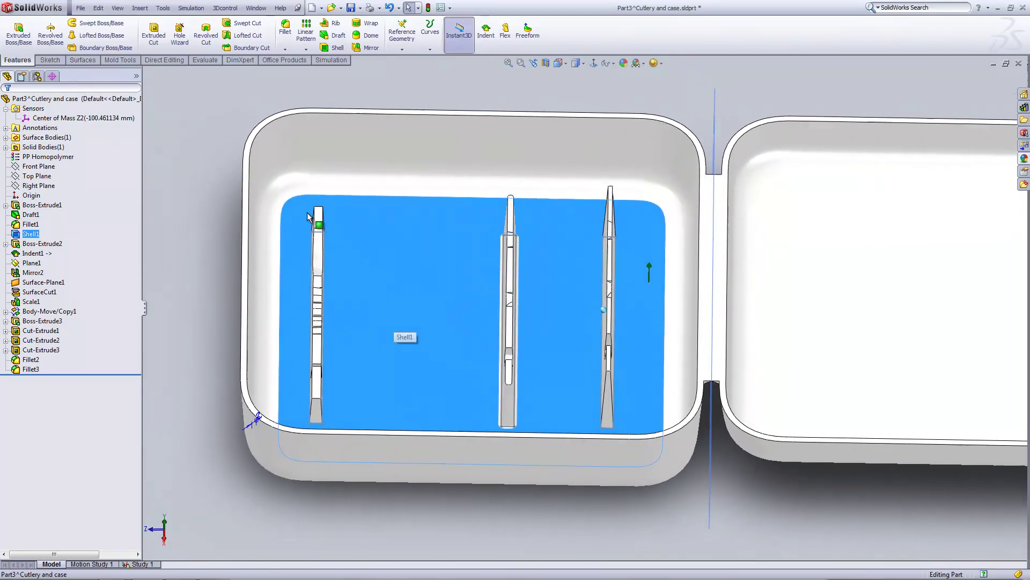
pyautogui.click(194, 160)
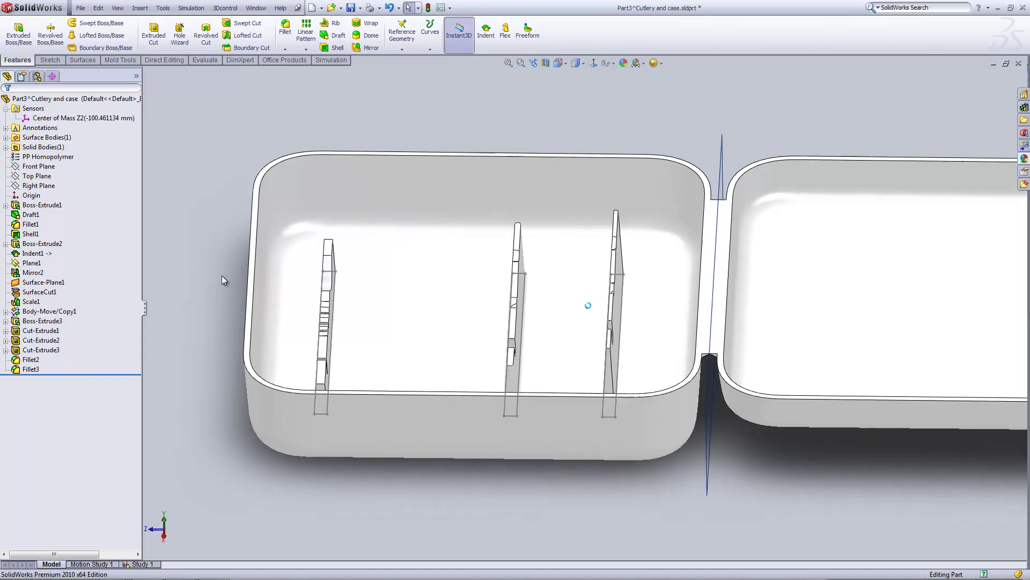
pyautogui.click(33, 196)
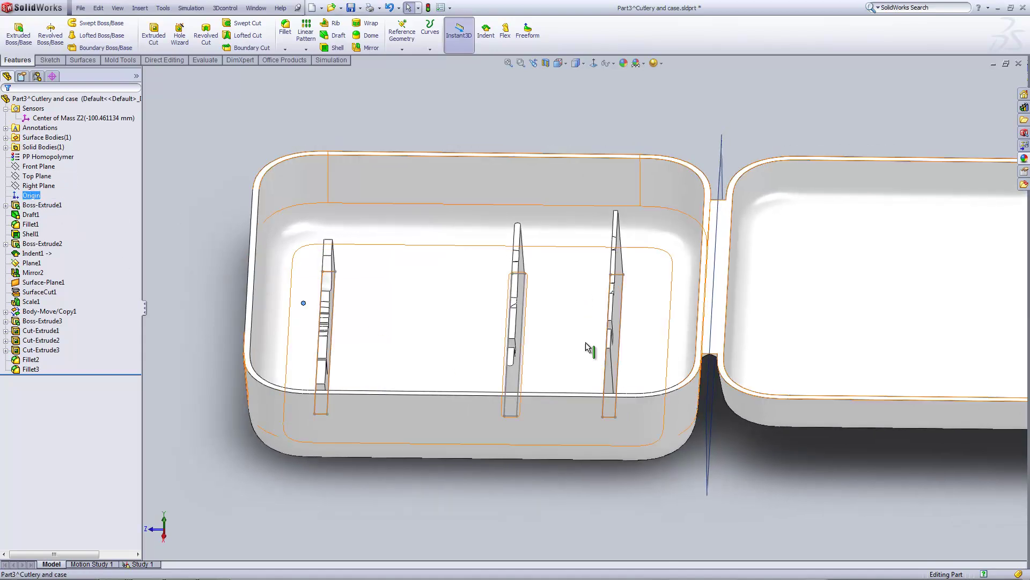
# Step: Measure the distance from the part's origin to the inner floor edge of the case base nearest the hinge
pyautogui.keyDown('ctrl'); pyautogui.click(672, 319); pyautogui.keyUp('ctrl')
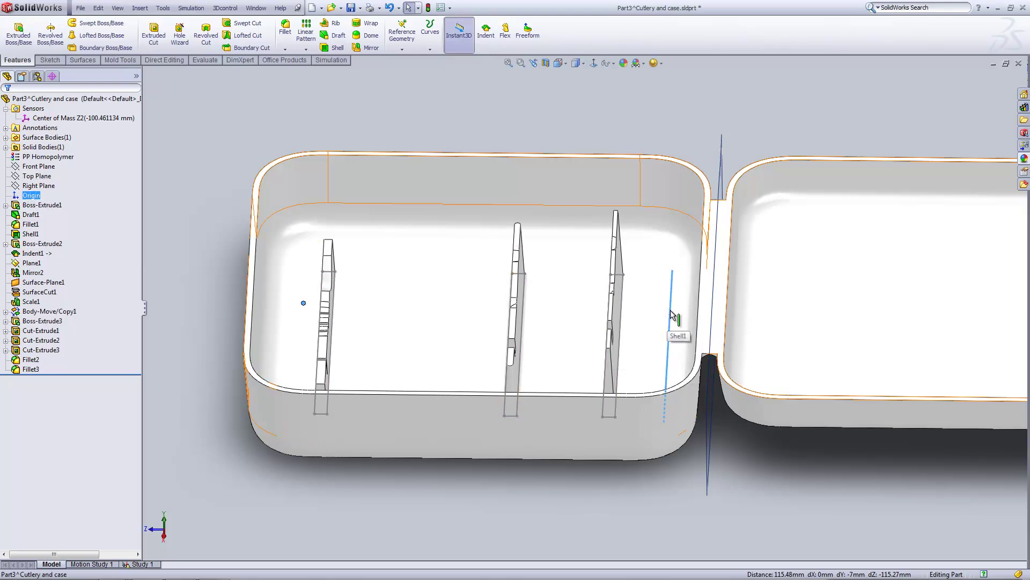
pyautogui.click(163, 8)
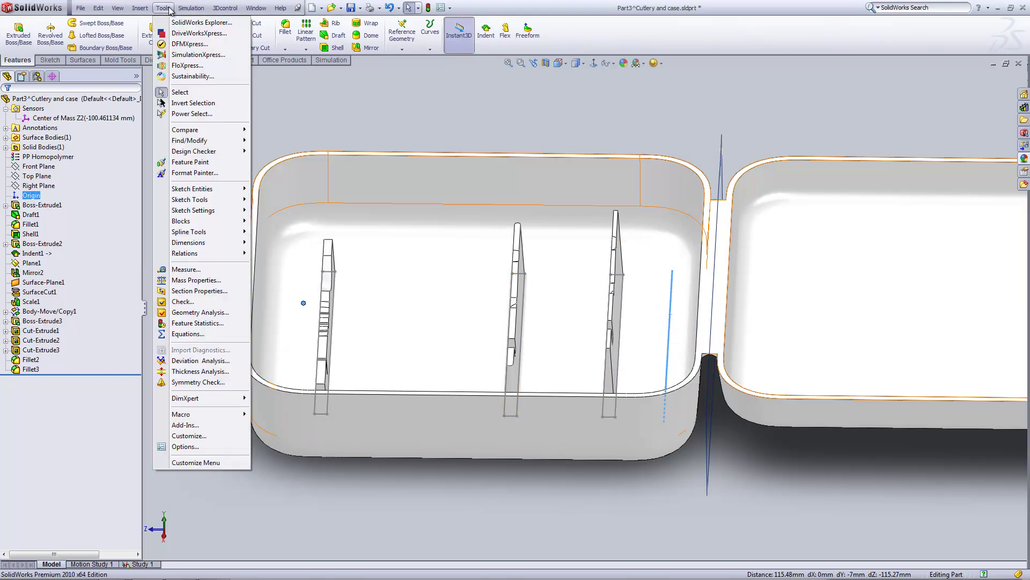
pyautogui.click(185, 269)
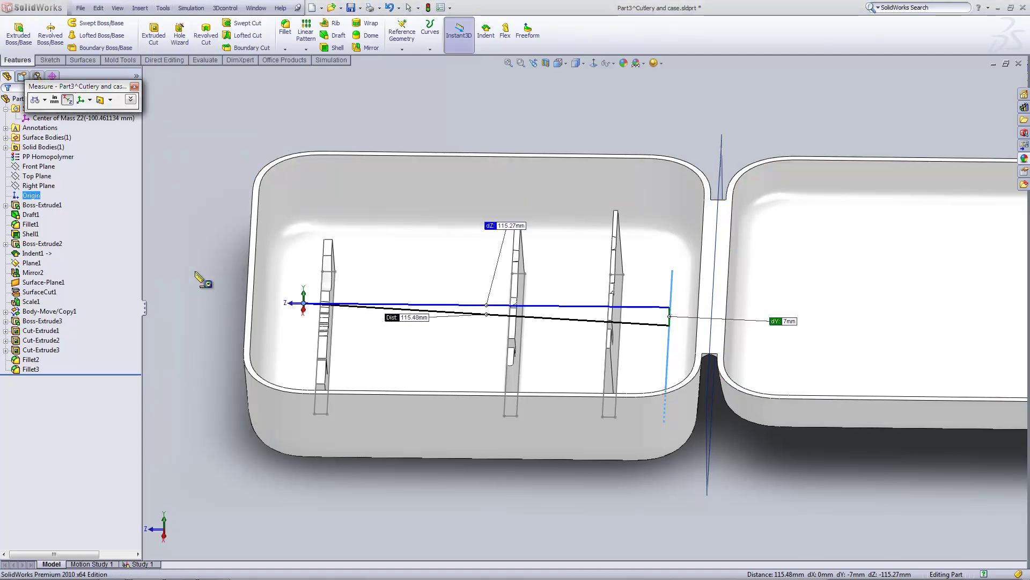
pyautogui.moveTo(462, 430); pyautogui.dragTo(444, 372, button='middle')
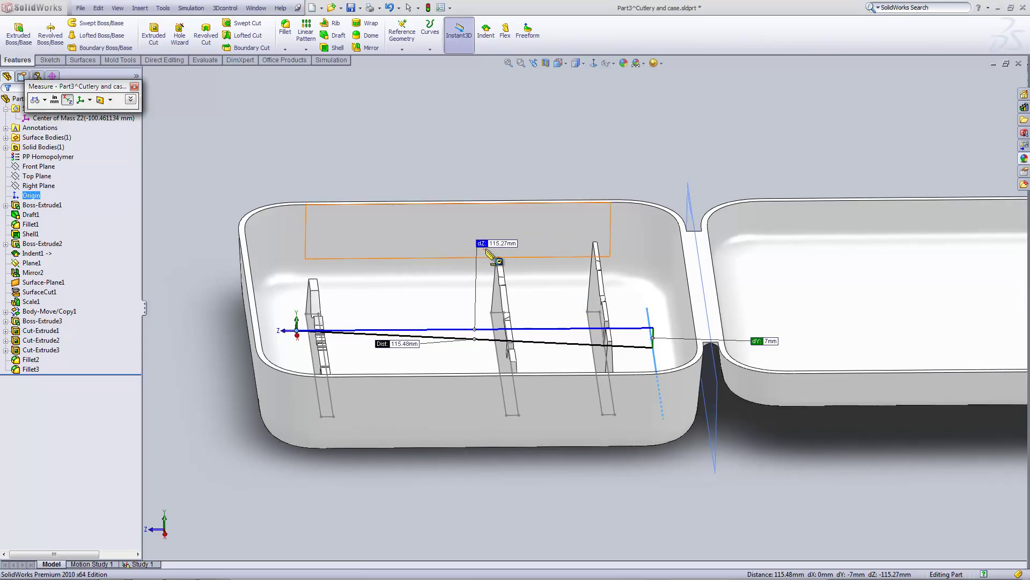
pyautogui.moveTo(499, 246); pyautogui.dragTo(467, 243, button='middle')
pyautogui.click(18, 149)
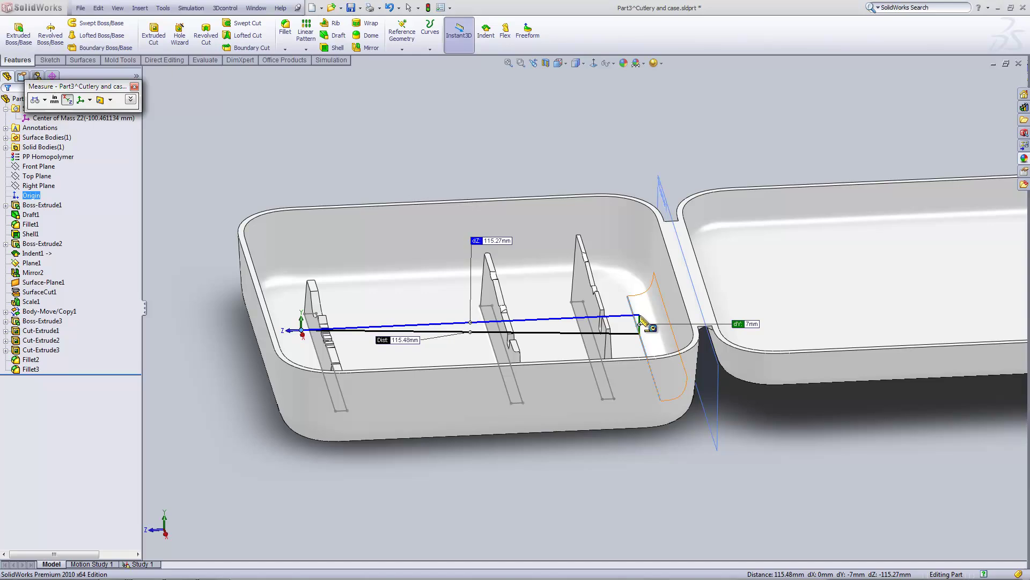
pyautogui.scroll(1, 668, 386)
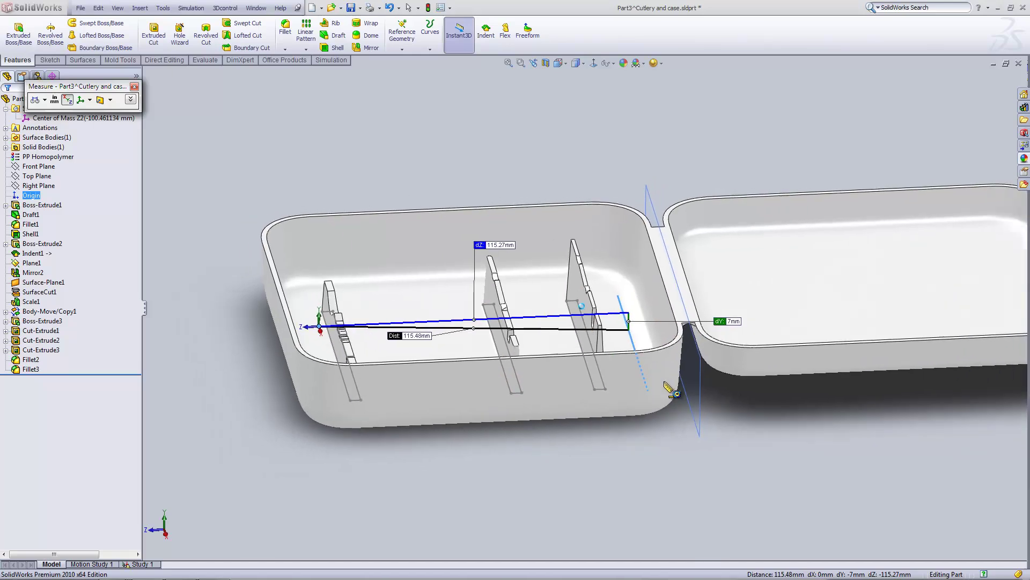
pyautogui.scroll(1, 668, 387)
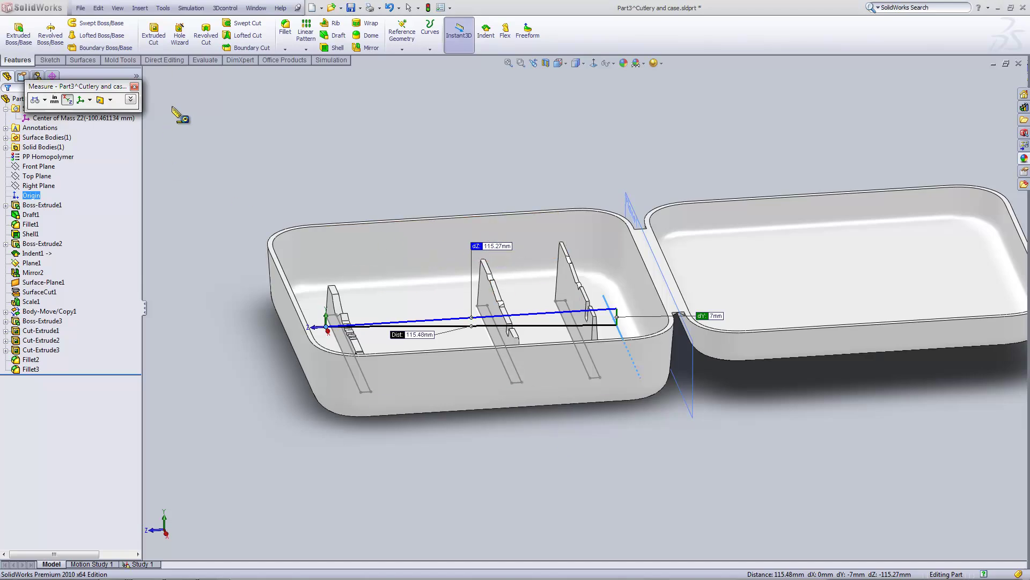
pyautogui.click(135, 87)
# Step: Edit the Center of Mass Z sensor to raise an alert if the value is less than -115
pyautogui.click(49, 119)
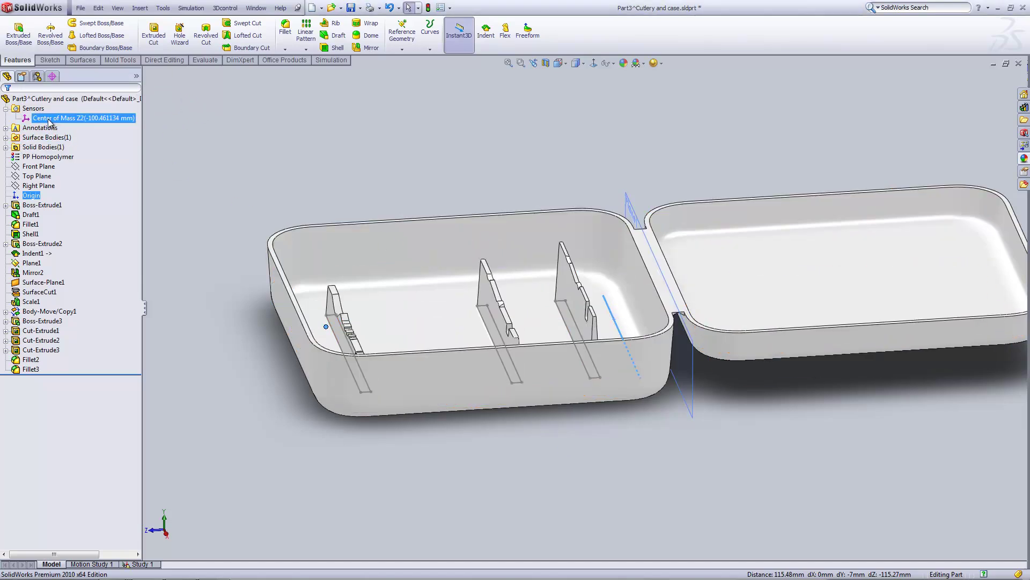
pyautogui.rightClick(49, 120)
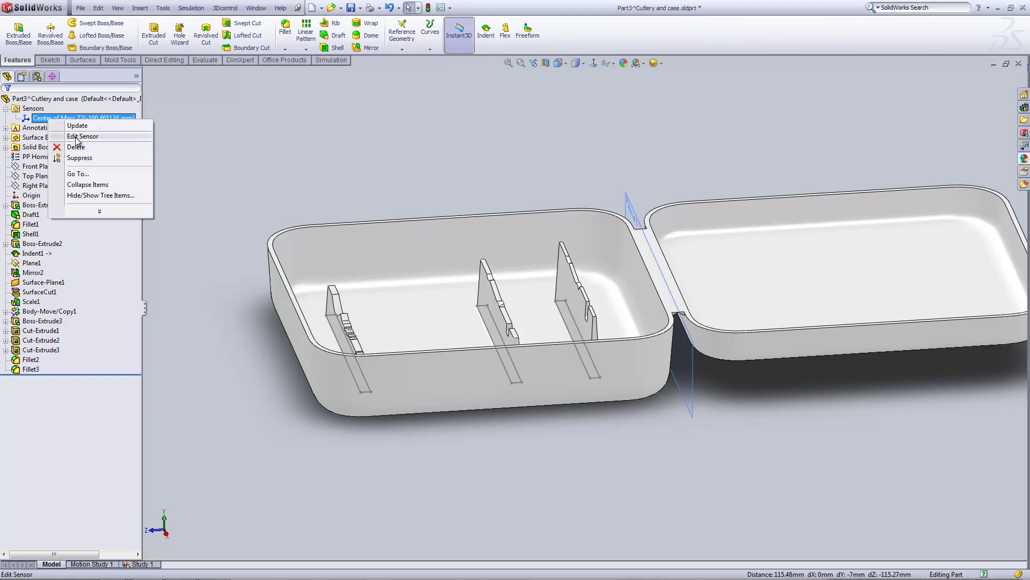
pyautogui.click(81, 137)
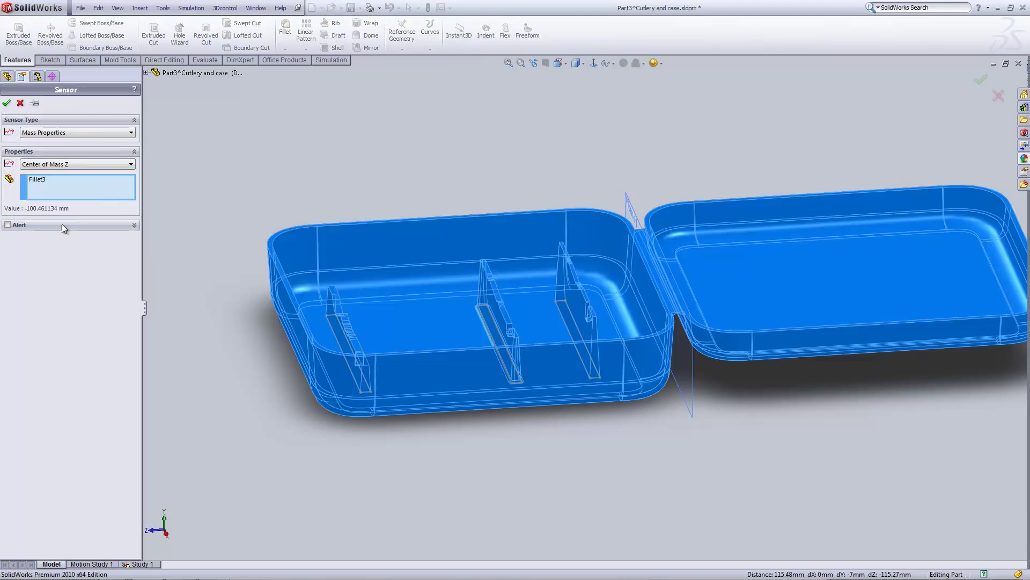
pyautogui.click(8, 226)
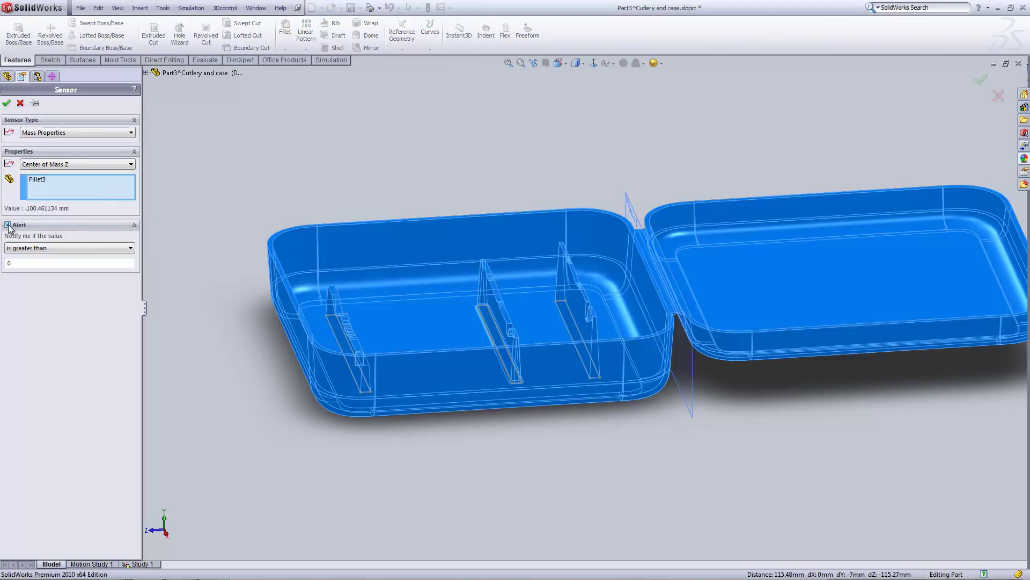
pyautogui.click(47, 248)
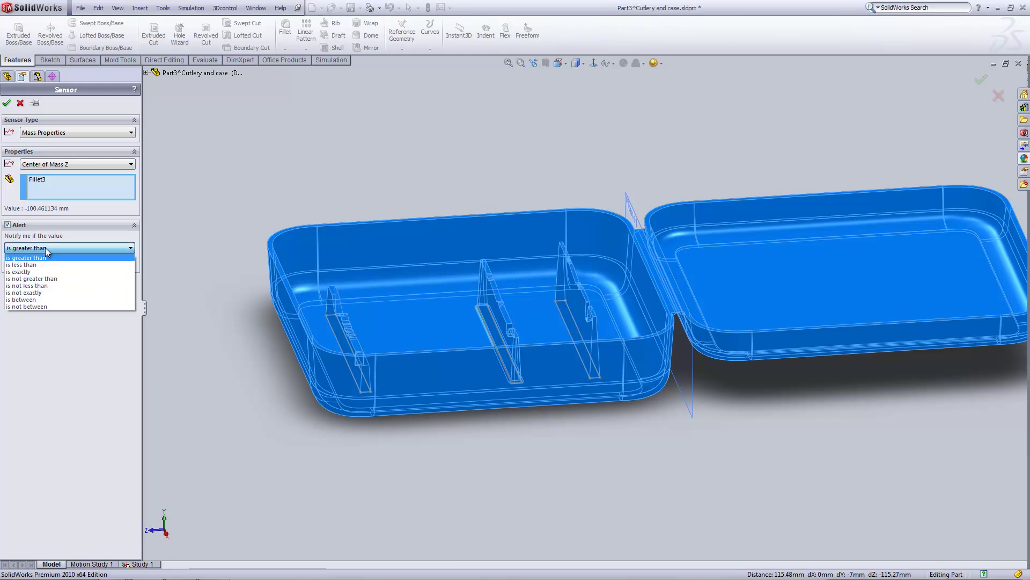
pyautogui.click(24, 265)
pyautogui.click(19, 262)
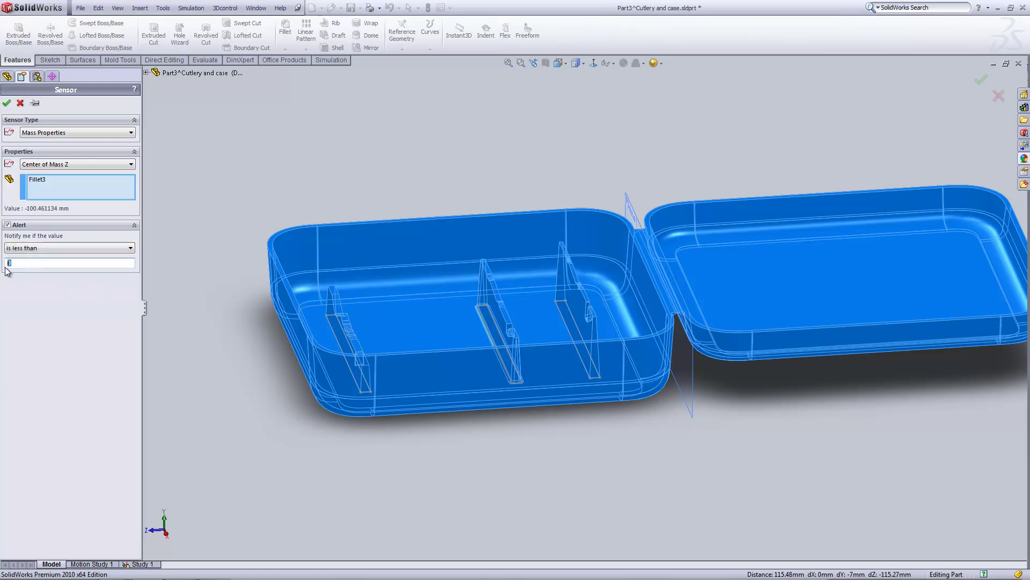
pyautogui.write('-115')
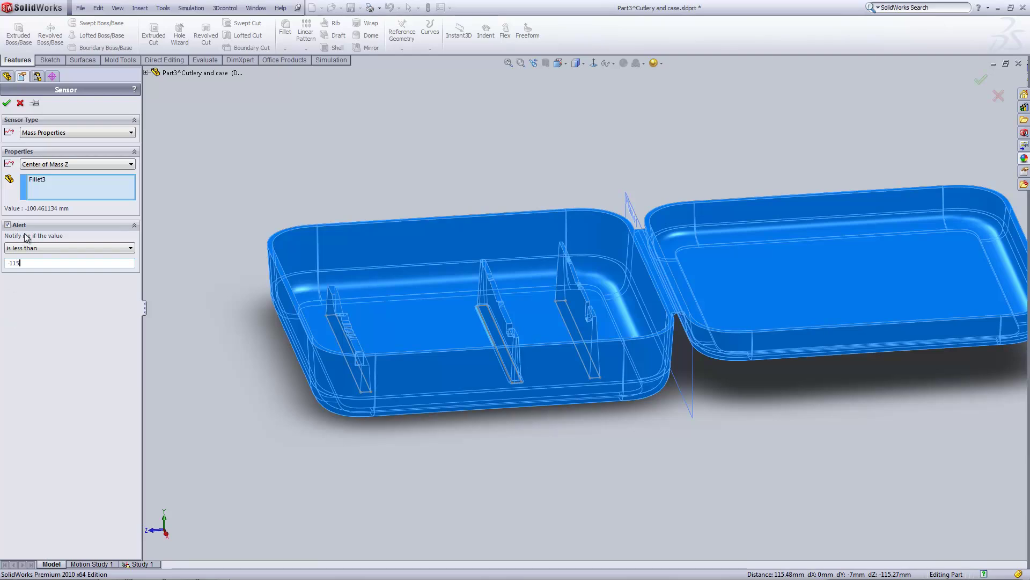
pyautogui.click(6, 102)
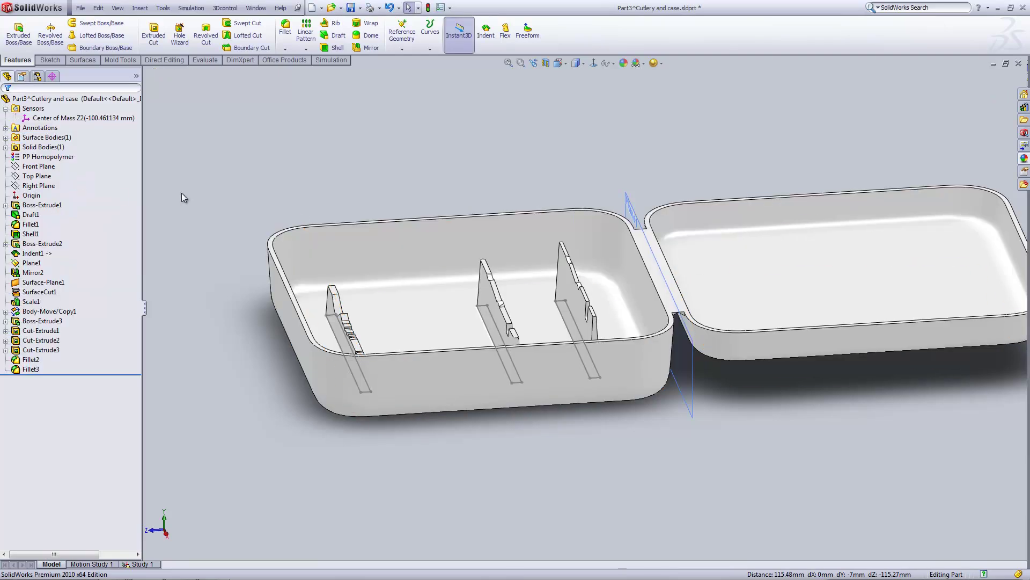
pyautogui.click(95, 119)
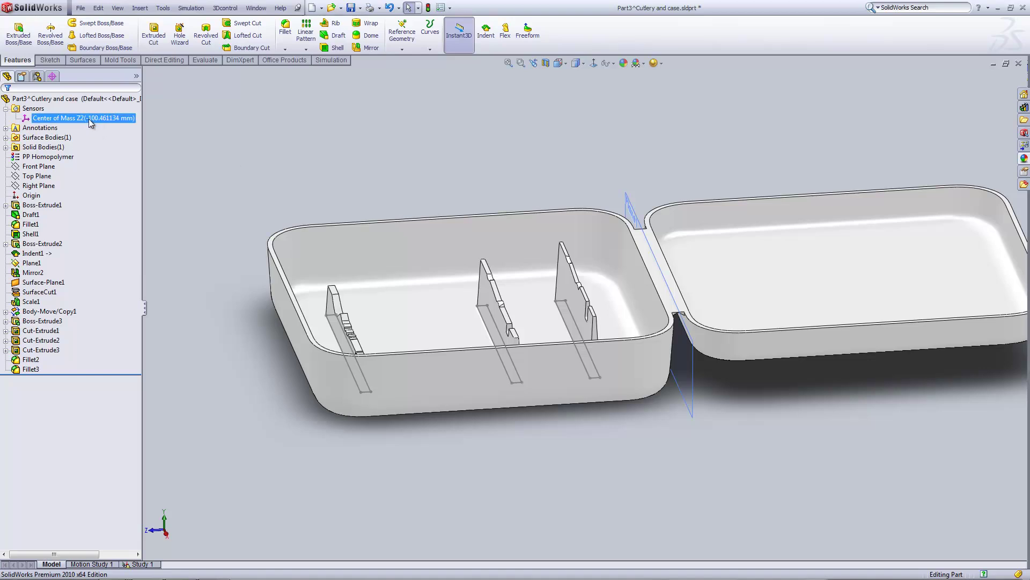
pyautogui.click(327, 154)
# Step: Sketch a corner rectangle on the inner floor face of the lid, near its middle
pyautogui.moveTo(327, 154); pyautogui.dragTo(512, 251, button='middle')
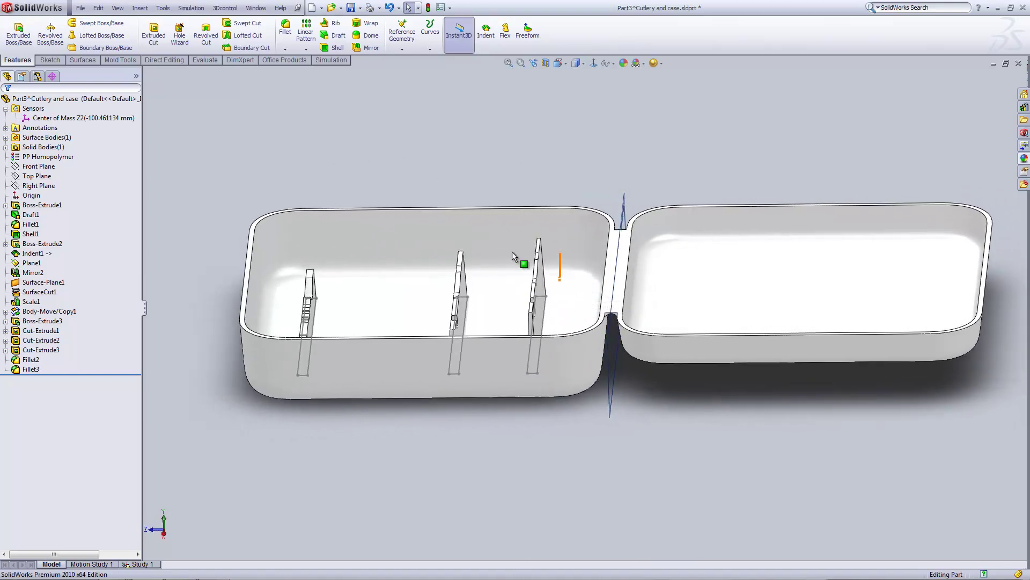
pyautogui.click(50, 60)
pyautogui.click(14, 27)
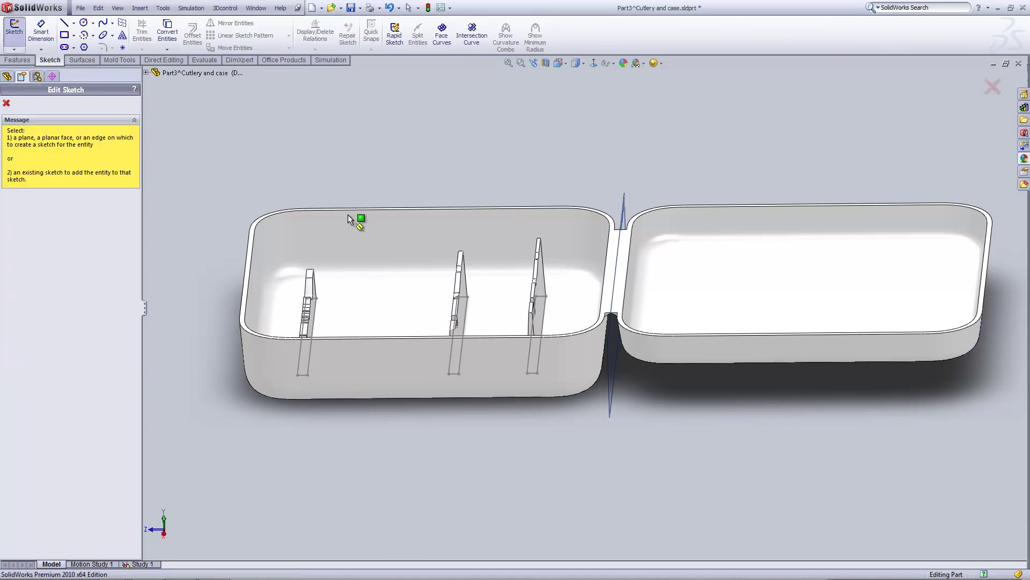
pyautogui.click(815, 289)
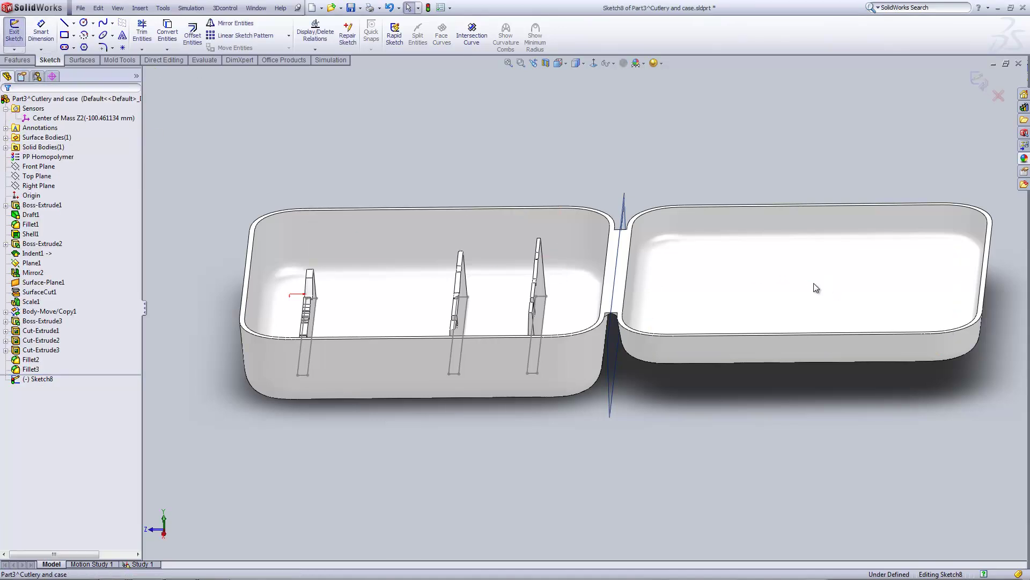
pyautogui.click(64, 36)
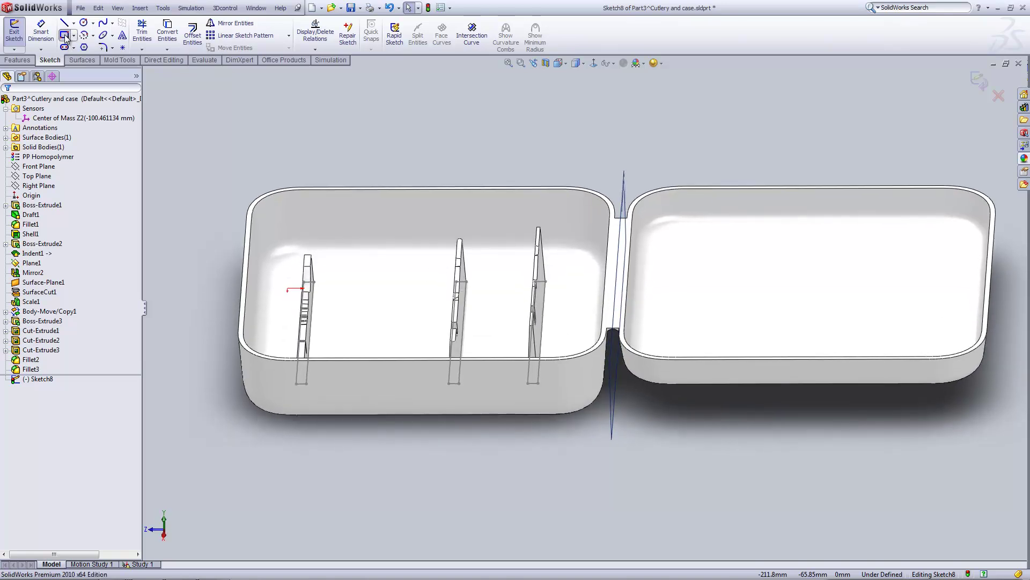
pyautogui.click(843, 309)
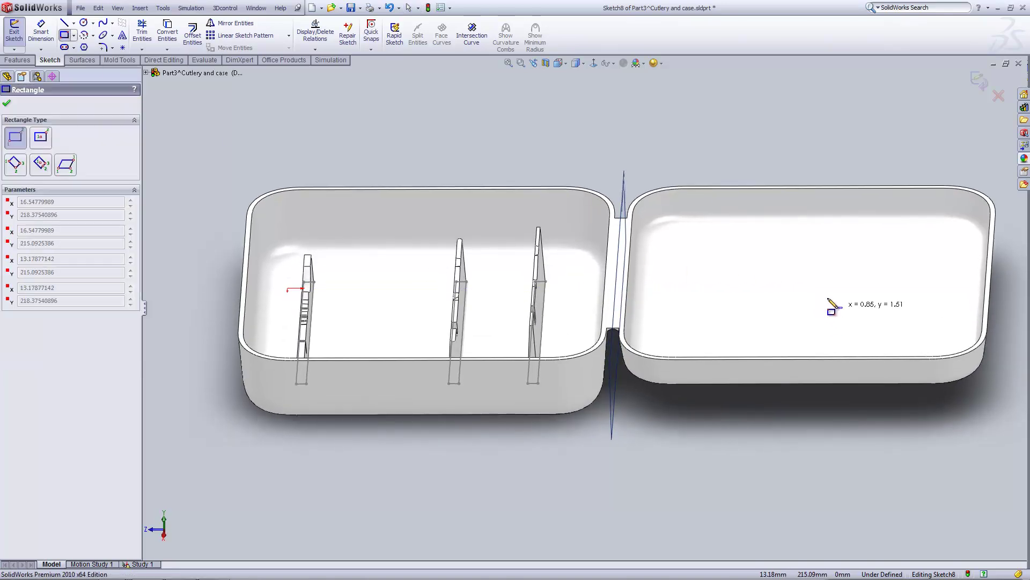
pyautogui.click(734, 250)
pyautogui.click(7, 103)
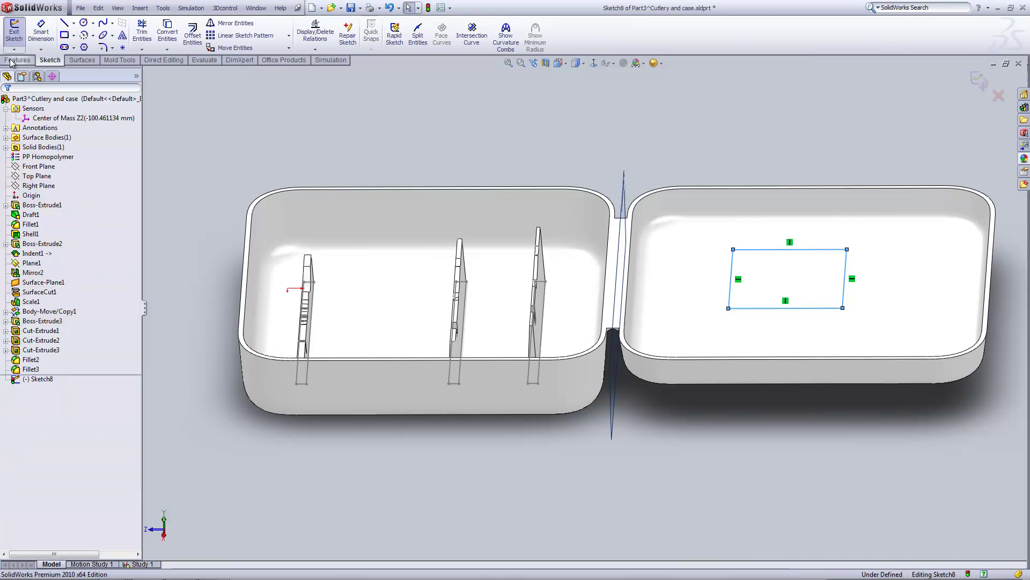
# Step: Extrude the lid rectangle as a blind 10 mm boss merged with the case body
pyautogui.click(12, 60)
pyautogui.click(18, 32)
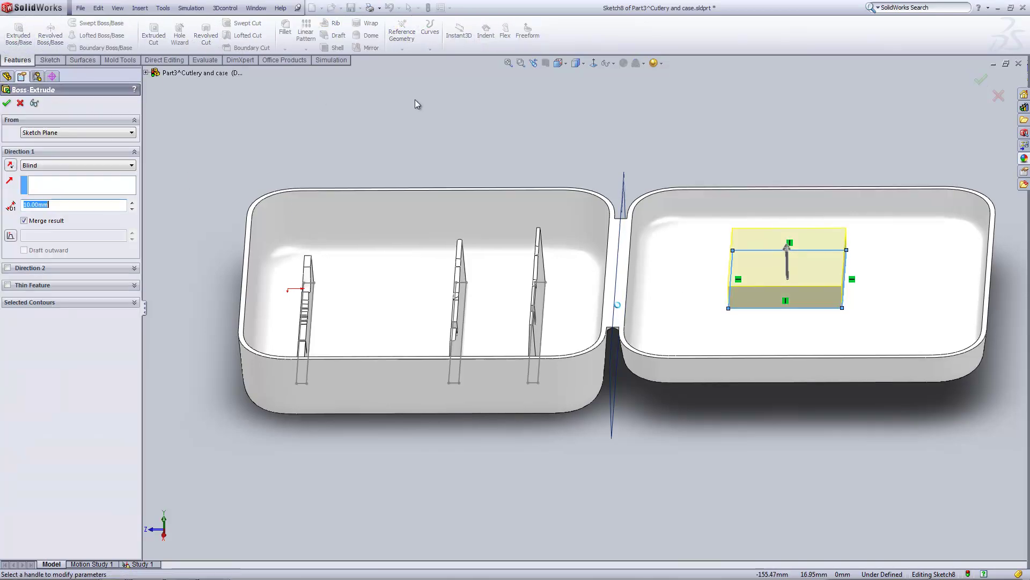
pyautogui.click(6, 102)
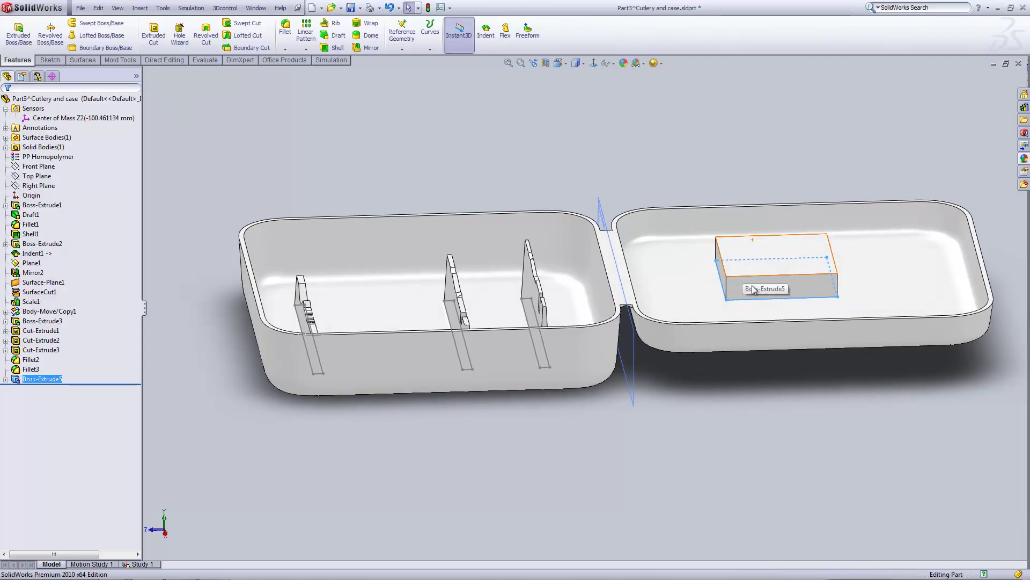
pyautogui.moveTo(762, 286); pyautogui.dragTo(603, 375, button='middle')
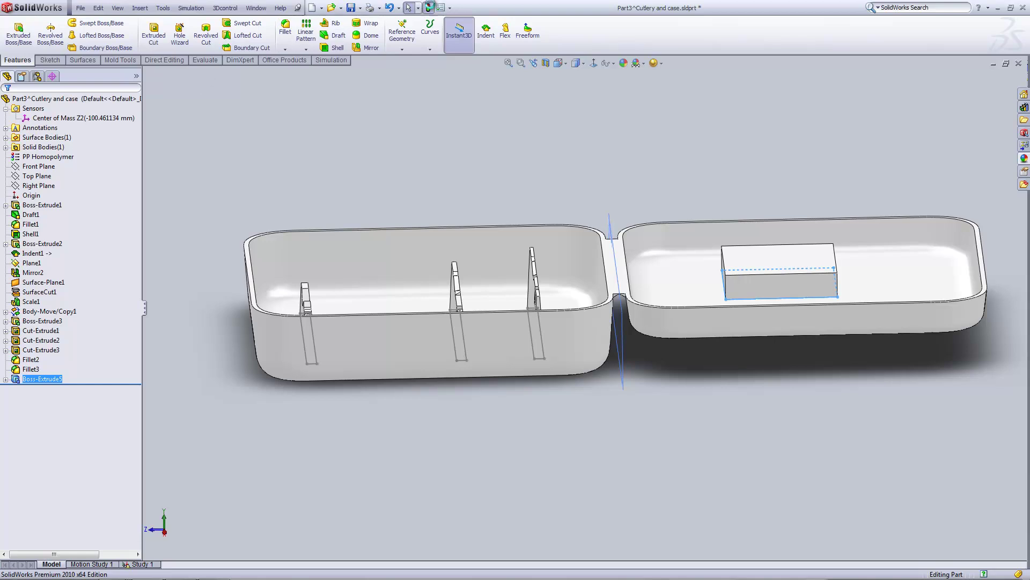
# Step: Rebuild the part and examine the alert status and details of the Center of Mass Z sensor
pyautogui.click(430, 7)
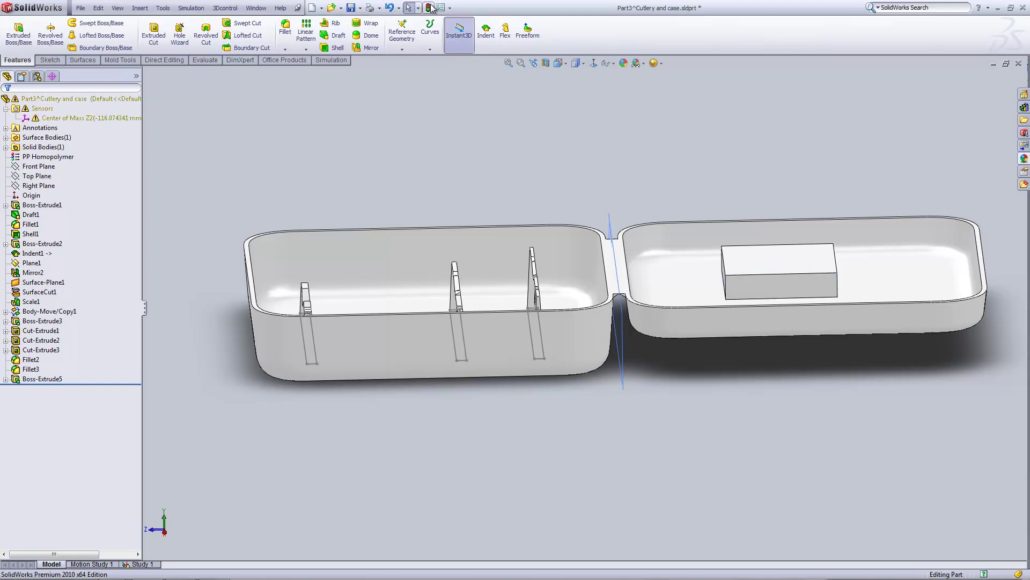
pyautogui.click(30, 108)
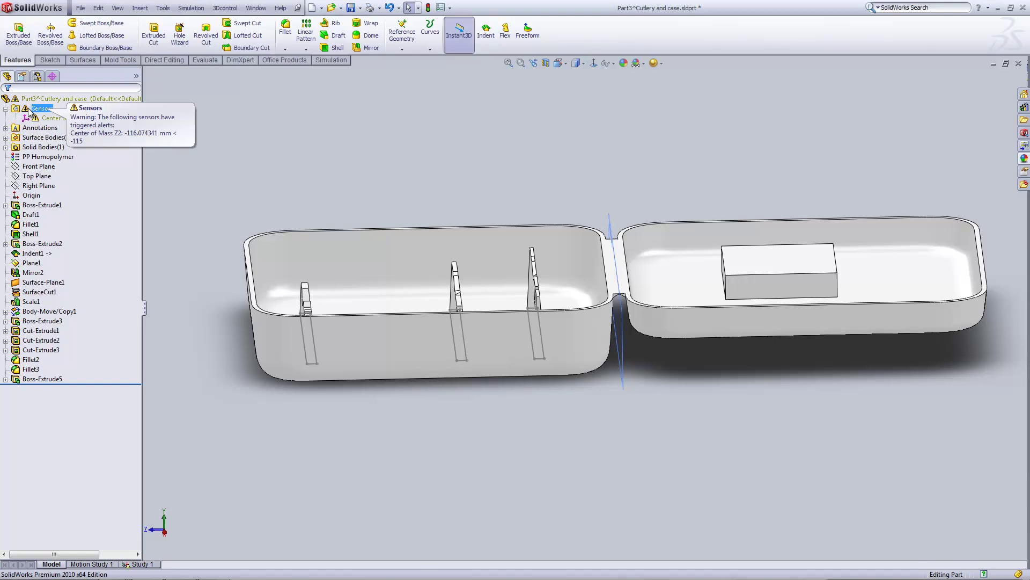
pyautogui.click(13, 123)
pyautogui.click(6, 109)
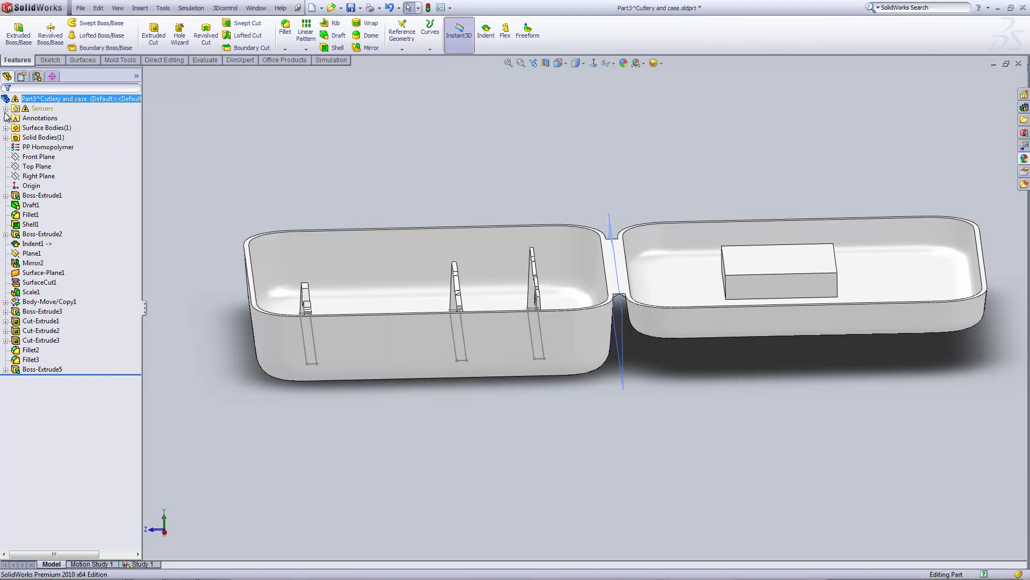
pyautogui.click(23, 110)
pyautogui.moveTo(41, 110)
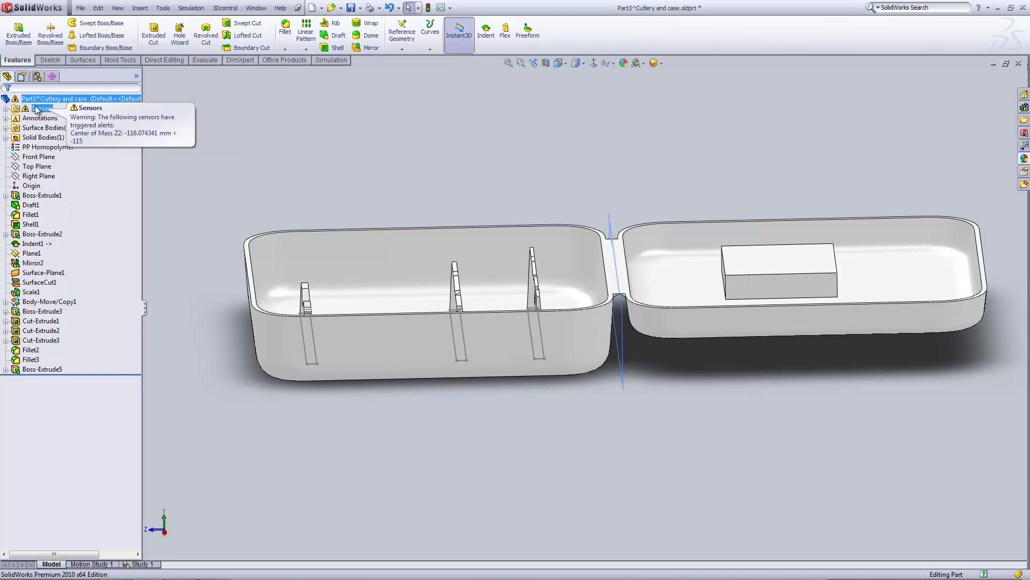
pyautogui.moveTo(293, 128); pyautogui.dragTo(309, 125, button='middle')
pyautogui.moveTo(747, 266); pyautogui.dragTo(789, 279, button='middle')
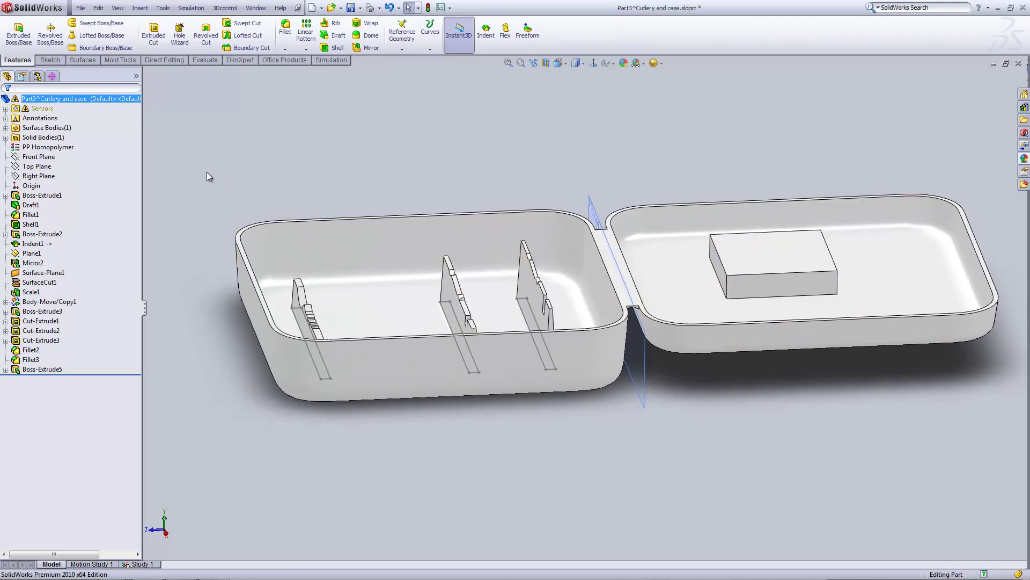
pyautogui.click(5, 109)
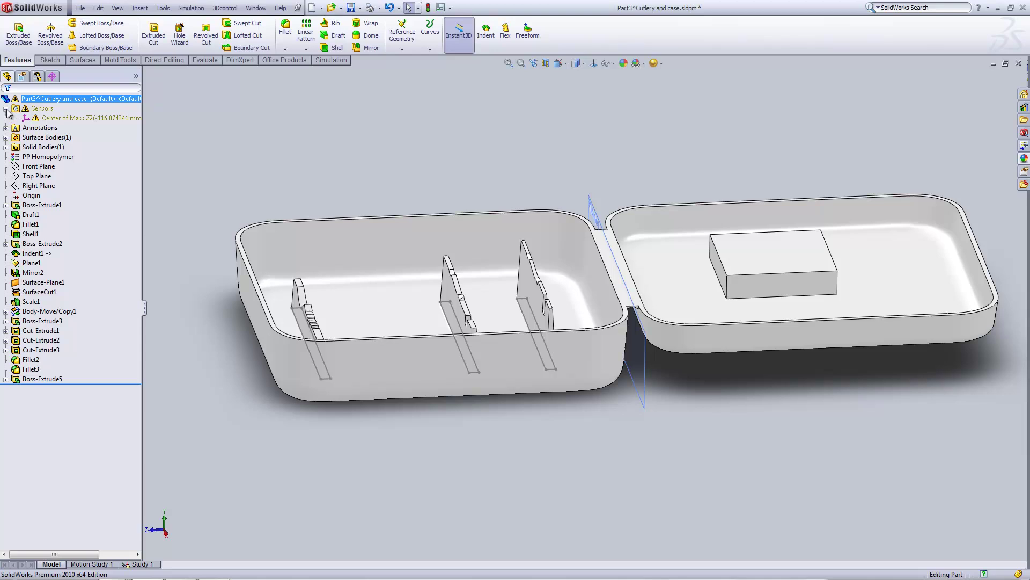
pyautogui.click(5, 108)
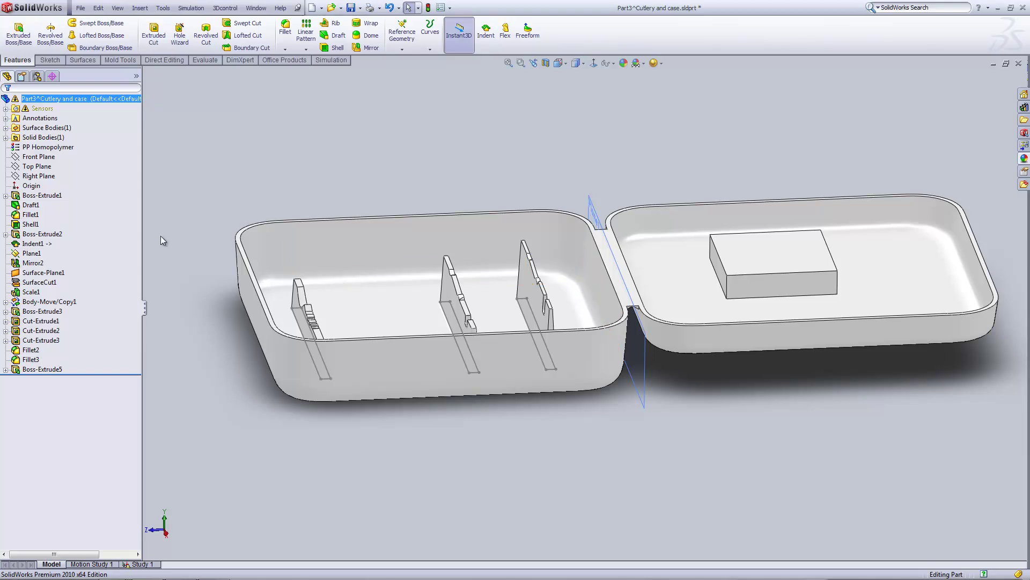
# Step: Delete the extruded block from the lid together with its leftover rectangle sketch
pyautogui.rightClick(37, 368)
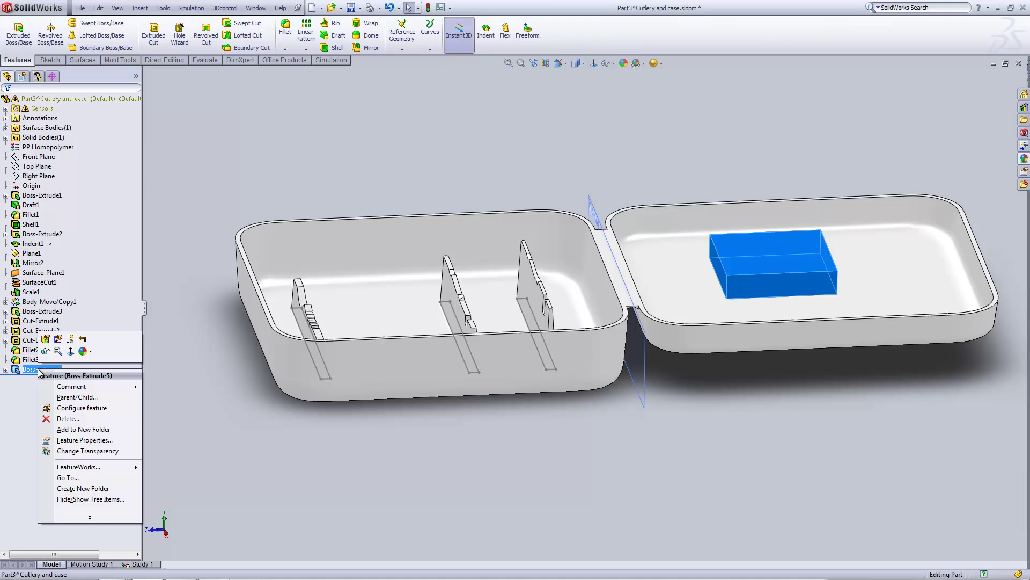
pyautogui.click(68, 418)
pyautogui.click(583, 232)
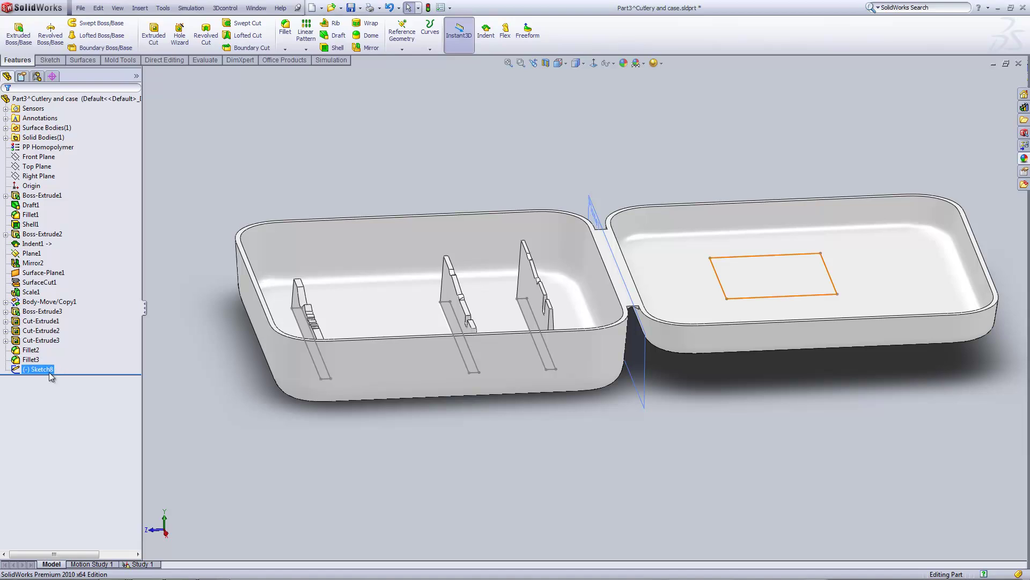
pyautogui.rightClick(50, 373)
pyautogui.click(72, 427)
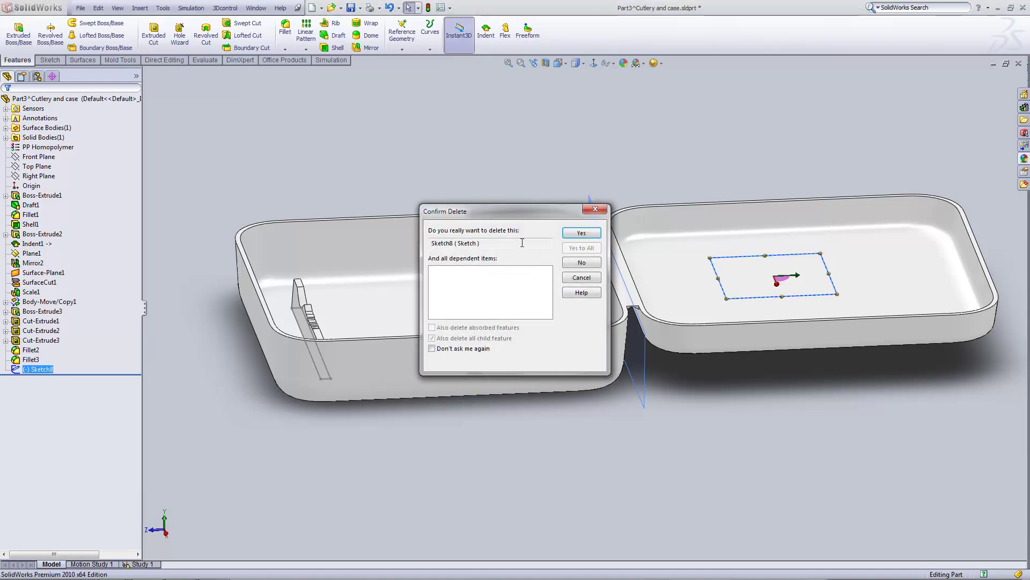
pyautogui.click(581, 235)
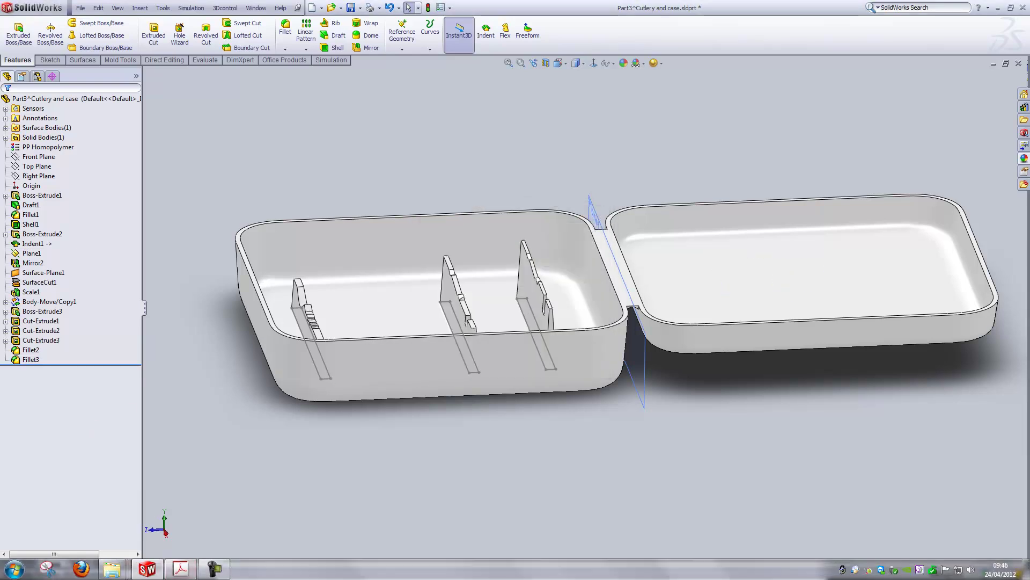
pyautogui.moveTo(576, 576)
pyautogui.click(214, 568)
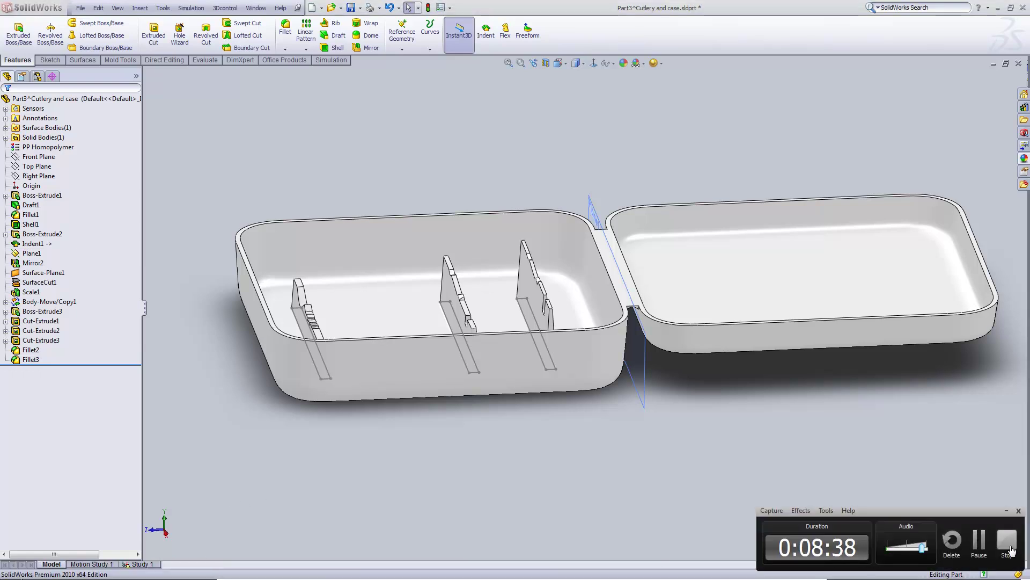